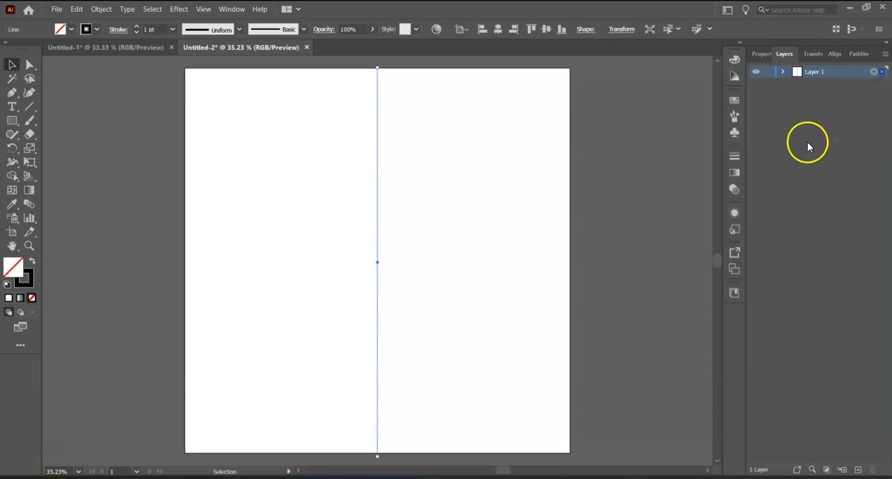
Step: Apply a Transform effect to the vertical line with a 135° rotation angle and 3 copies
click(187, 9)
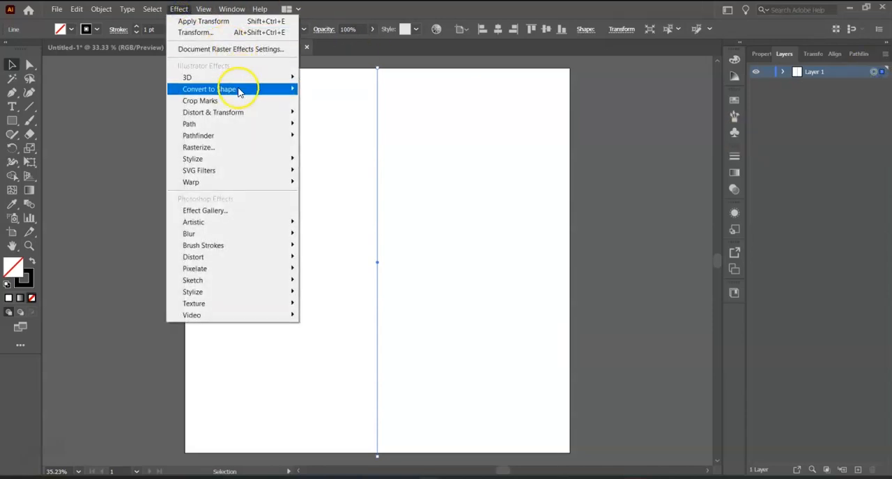
mouse_move(240, 118)
click(334, 149)
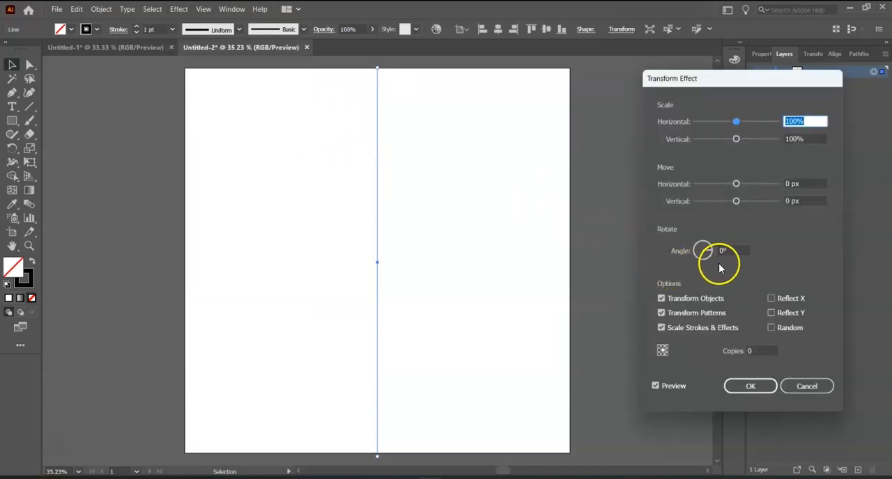
click(728, 250)
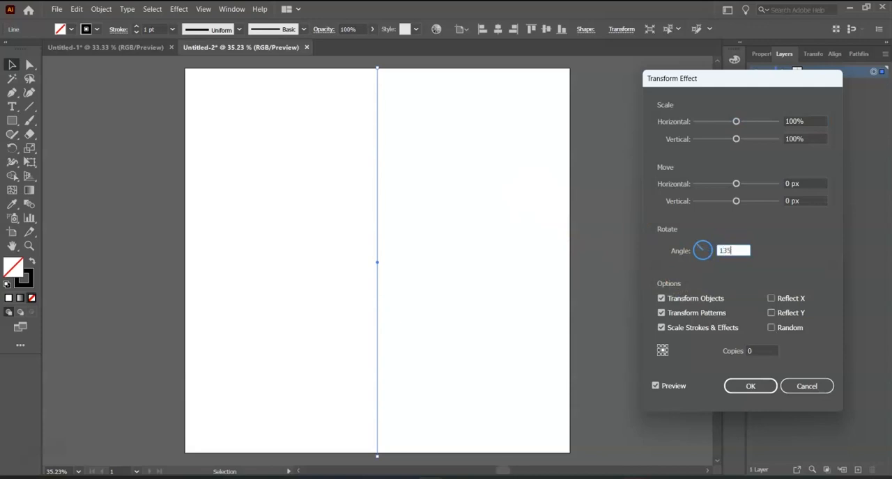
click(740, 350)
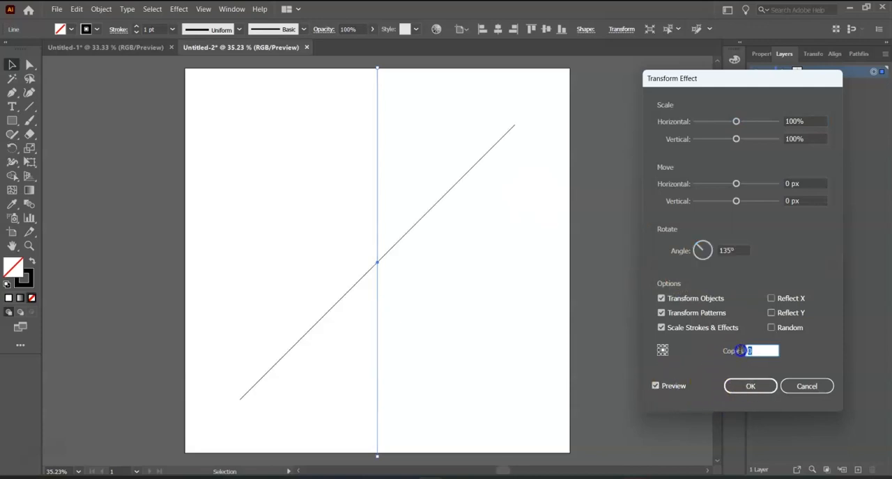
text(3)
click(669, 386)
click(746, 386)
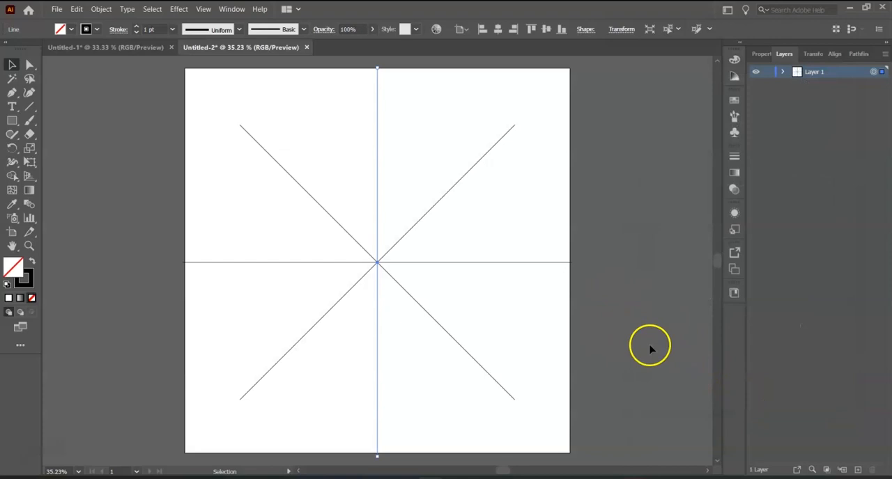
Step: Add a new layer, hide Layer 1 and make the new layer active
click(858, 470)
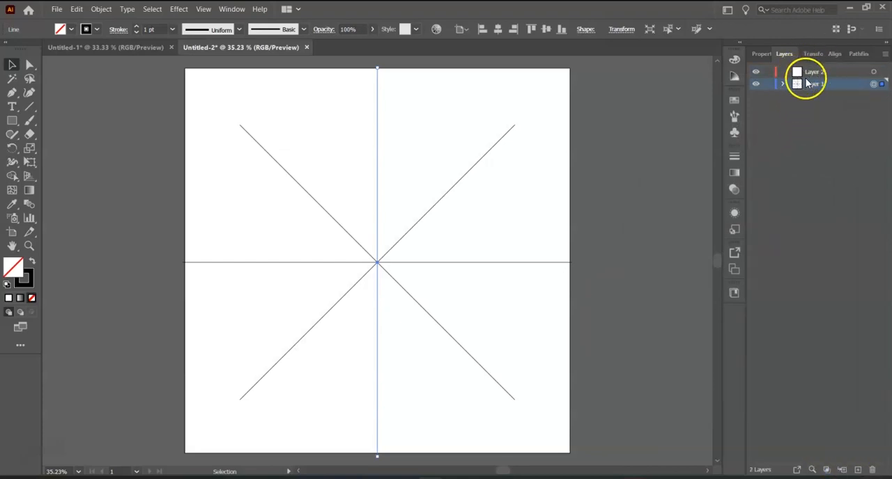
click(755, 84)
click(822, 73)
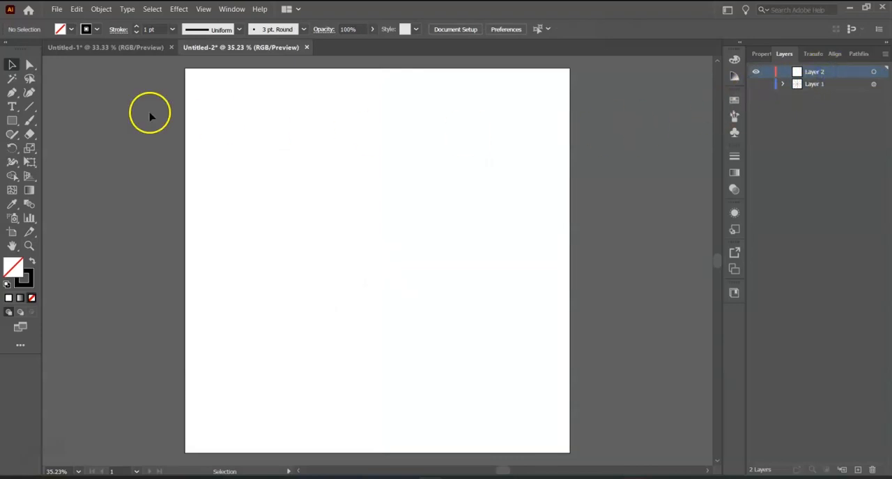
Step: Draw a vertical line and a horizontal line on Layer 2, each spanning the artboard from edge to edge
click(29, 107)
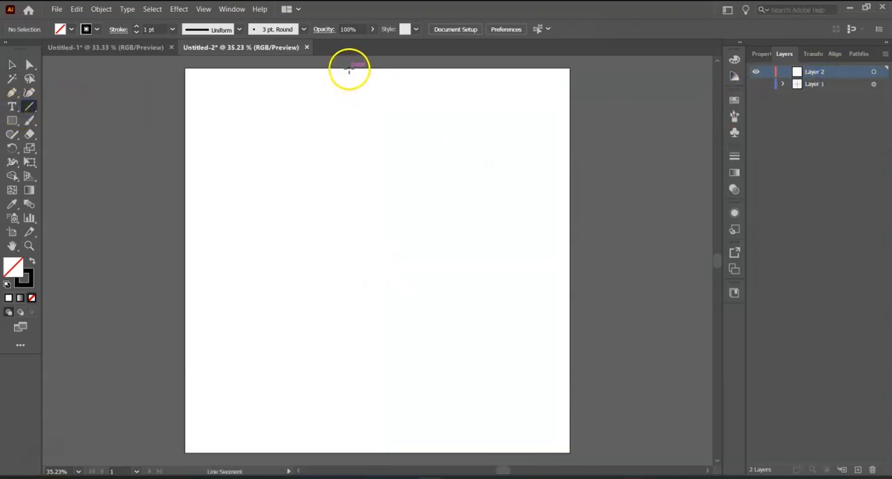
drag(349, 68, 349, 453)
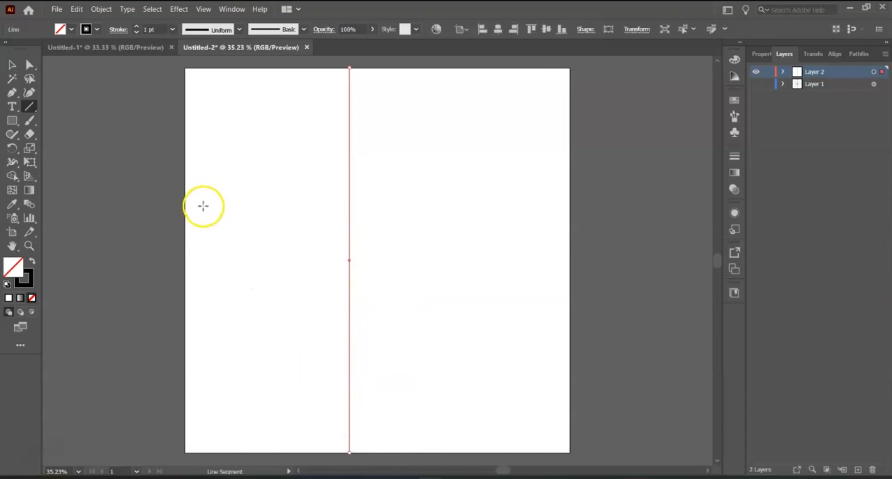
drag(185, 244, 570, 270)
Step: Center the vertical line horizontally and the horizontal line vertically on the artboard
key(v)
click(363, 201)
click(498, 30)
click(222, 244)
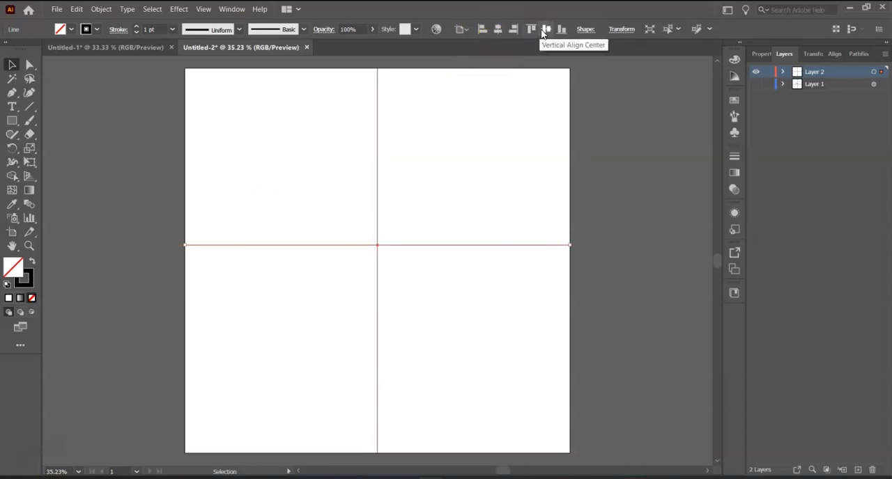
click(545, 31)
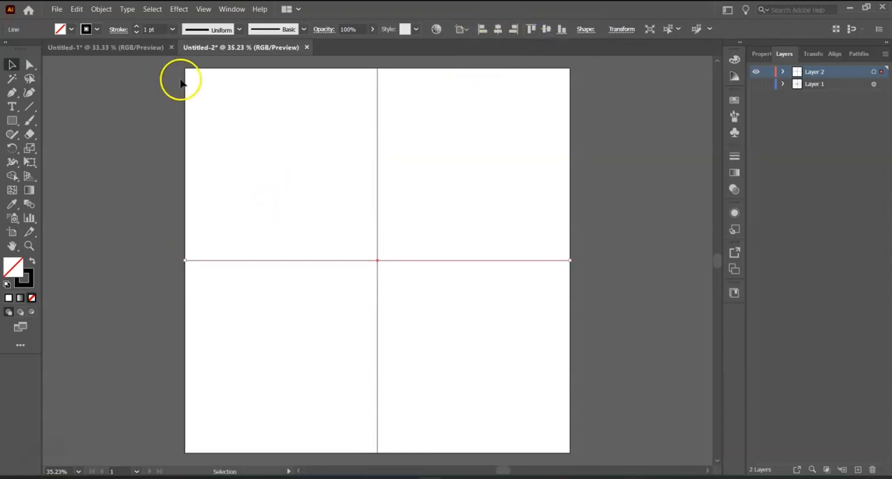
click(634, 196)
Step: Show Layer 1 and paint a concave curve on Layer 2 from the upper vertical guide to the upper-right diagonal guide
click(756, 84)
click(29, 120)
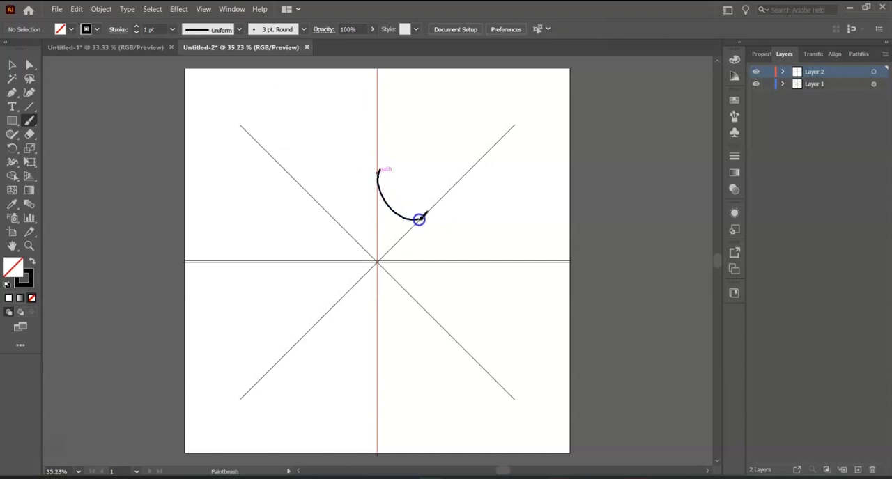
drag(423, 213, 423, 213)
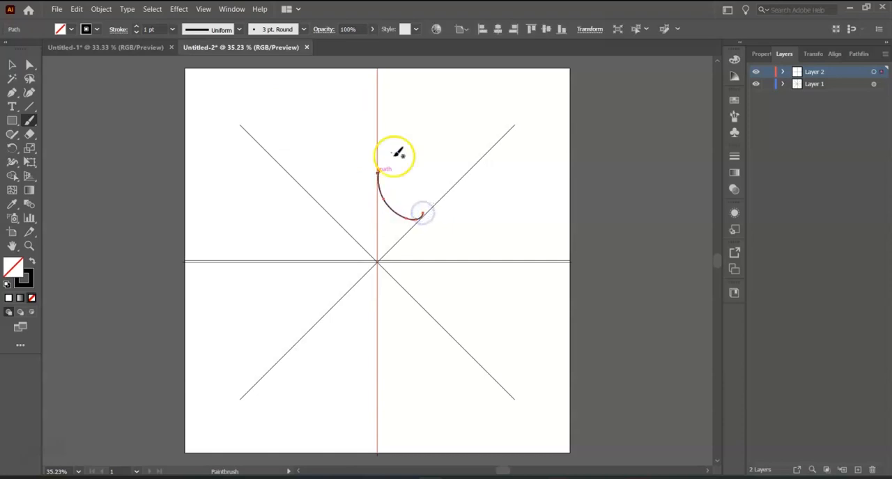
Step: Apply a Transform effect to the whole of Layer 2 with Reflect X and 1 copy
click(873, 71)
click(178, 8)
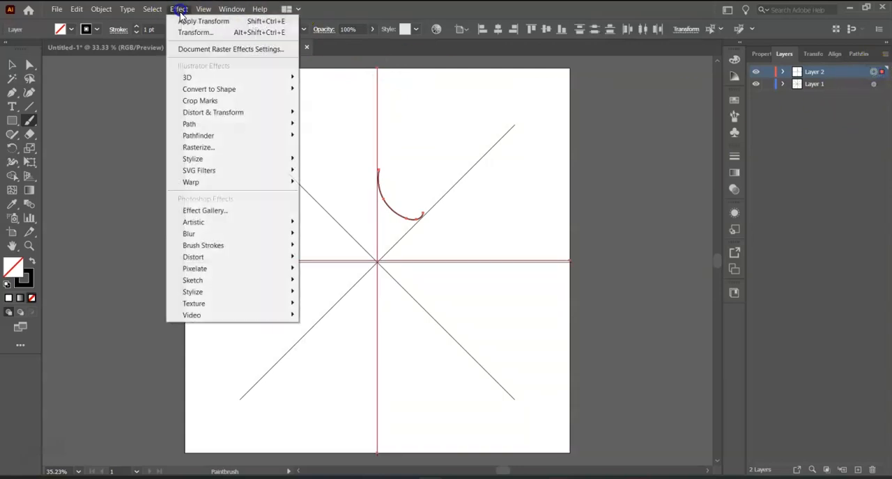
mouse_move(239, 114)
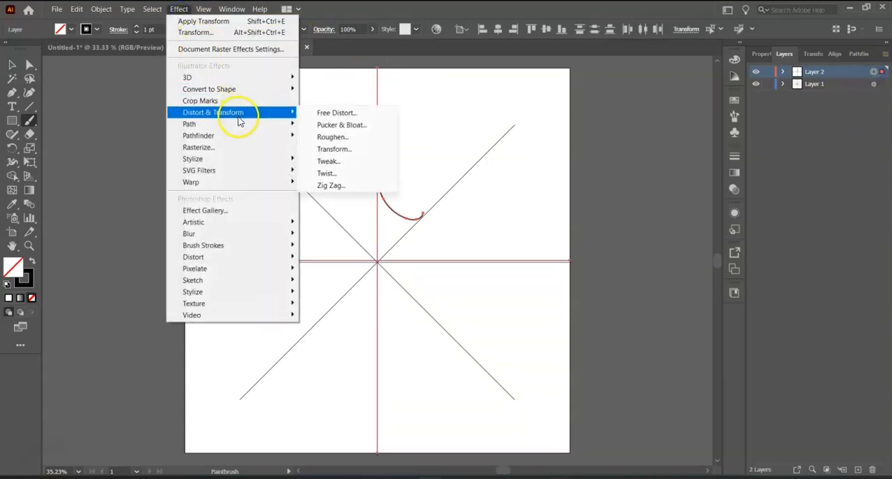
click(339, 151)
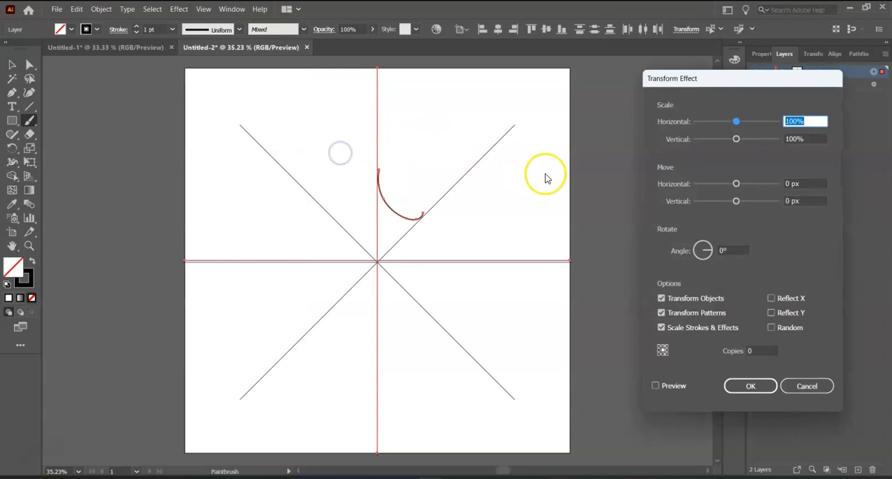
double_click(750, 350)
text(1)
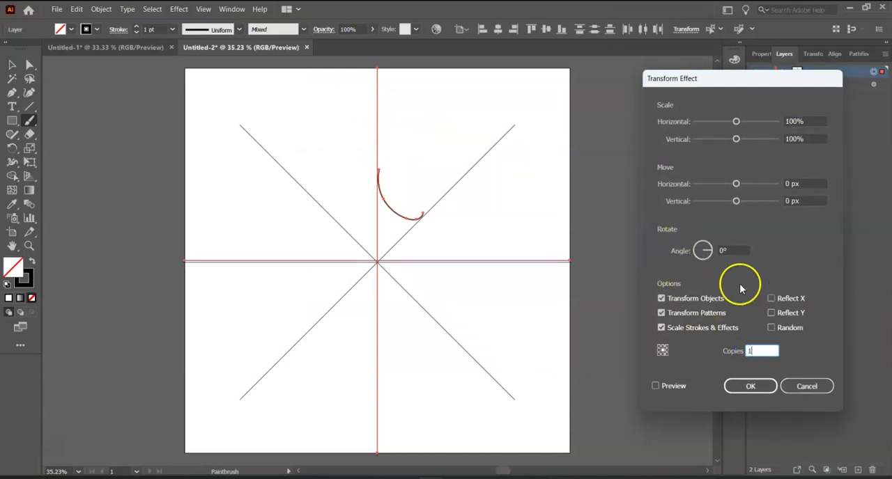
click(770, 298)
click(657, 387)
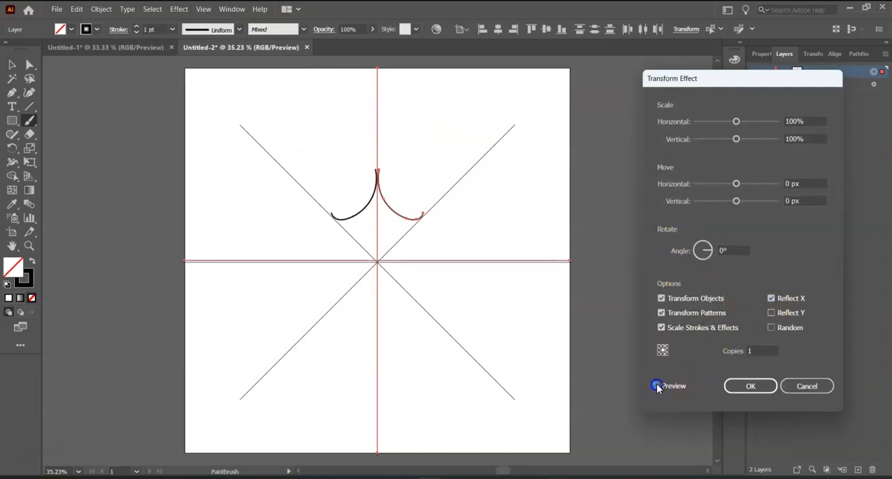
click(747, 387)
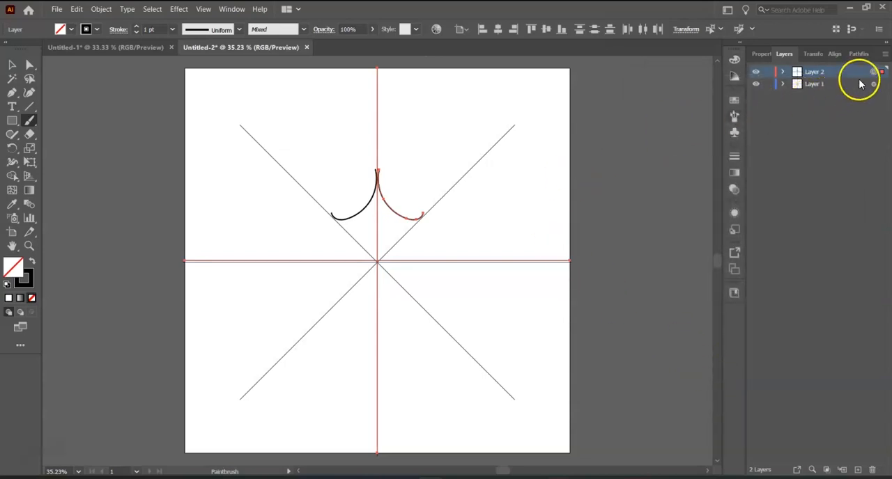
Step: Add a second Transform effect to Layer 2 with a 90° rotation angle and 3 copies
click(179, 9)
mouse_move(225, 115)
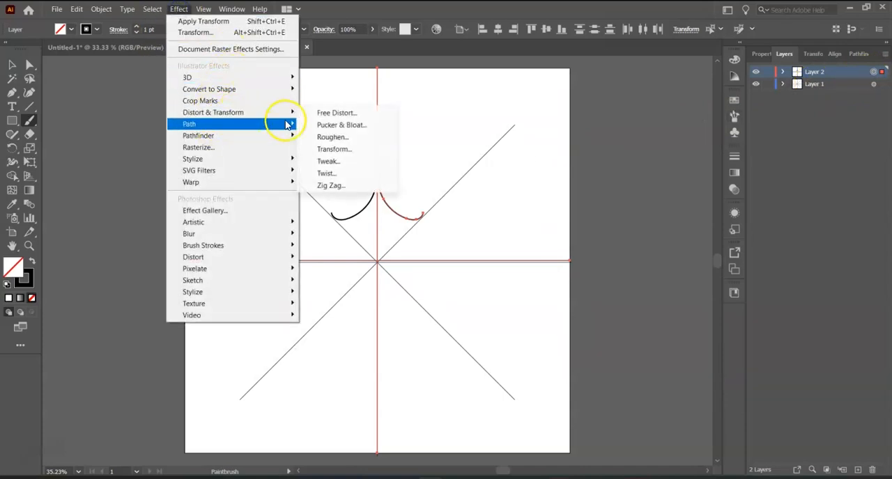
click(333, 153)
click(495, 268)
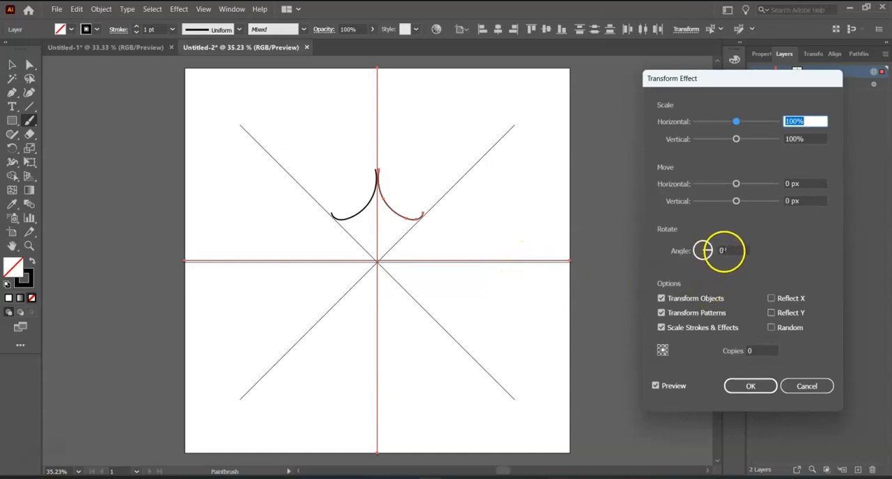
click(726, 250)
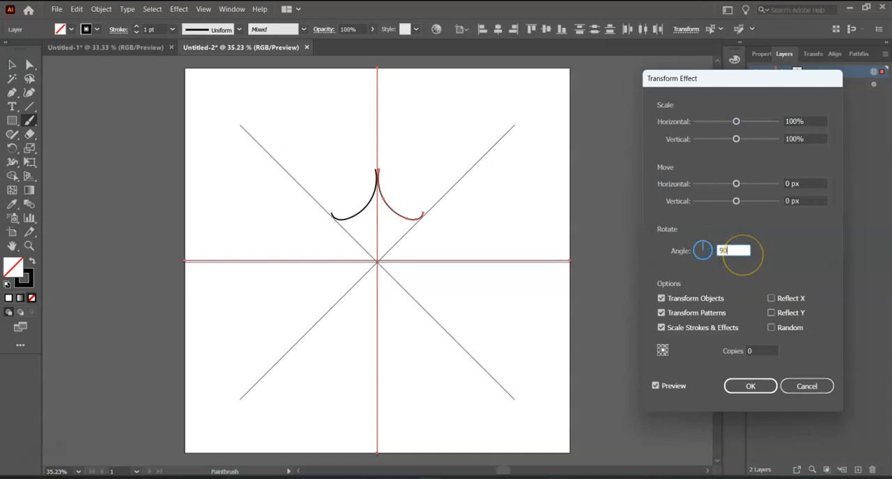
click(759, 352)
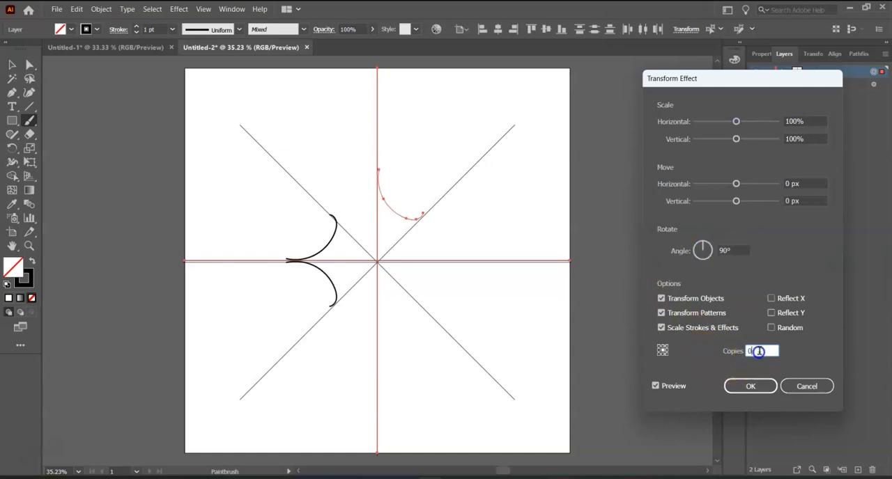
double_click(746, 351)
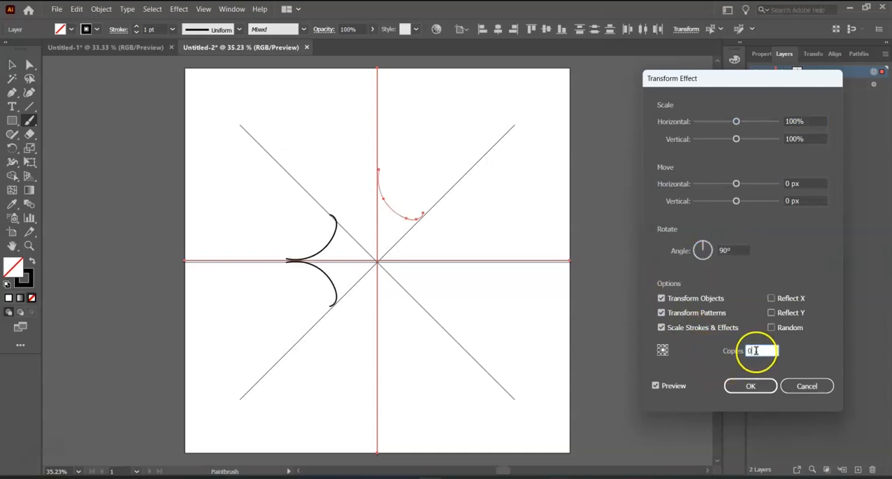
click(656, 387)
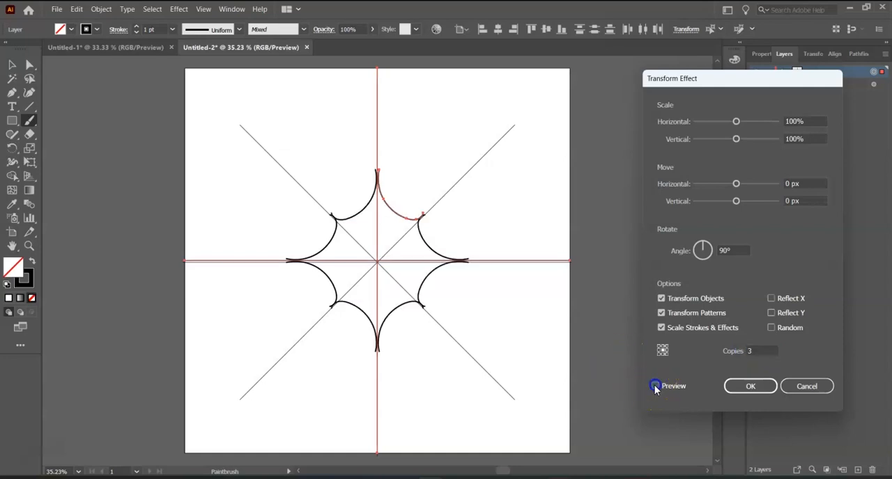
click(740, 387)
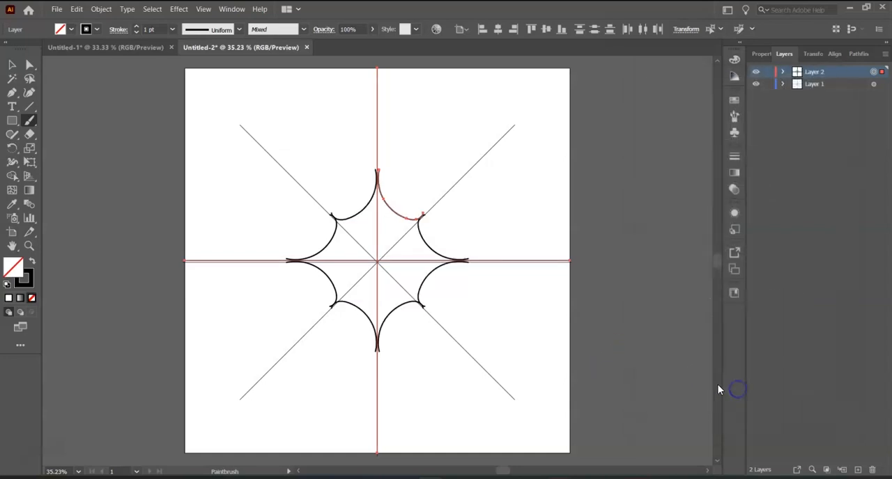
Step: Paint a wavy stroke with a small loop outside the first curve, from the vertical guide to the upper-right diagonal guide
click(12, 65)
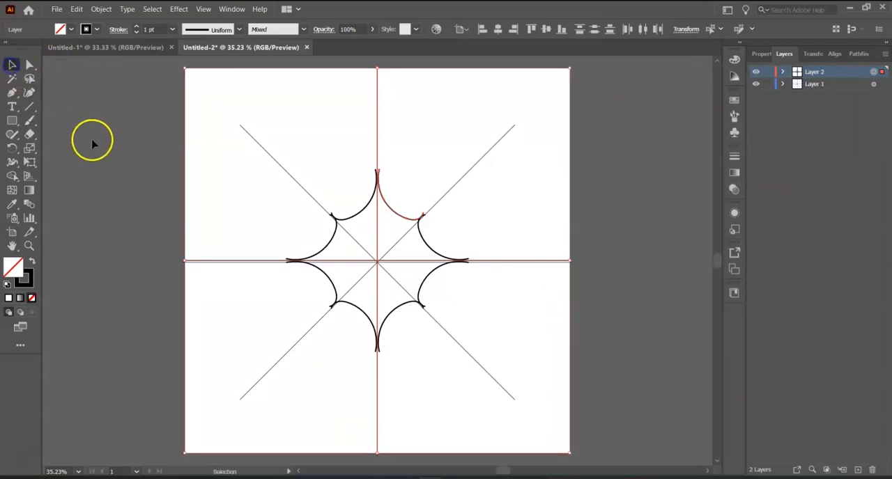
click(29, 120)
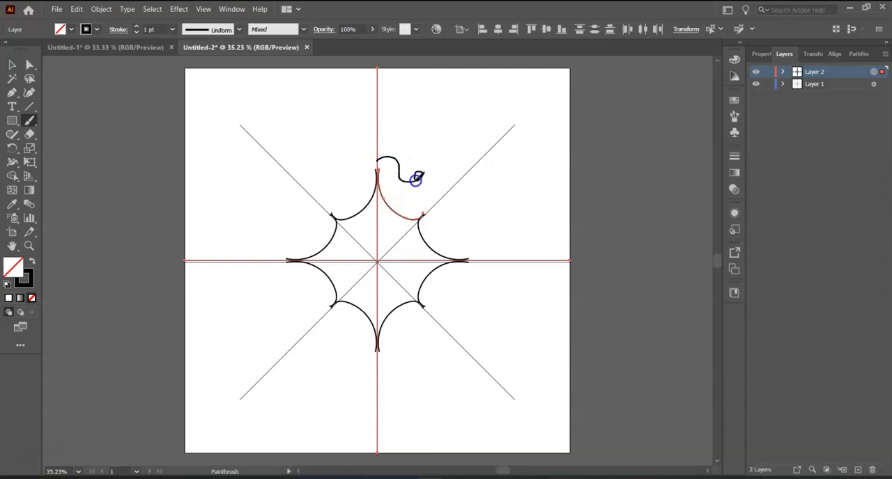
drag(438, 200, 435, 201)
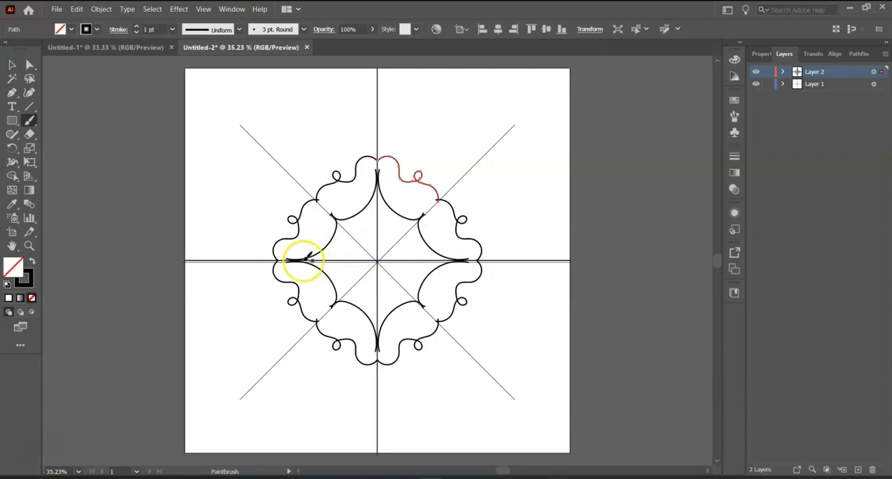
Step: Paint a small petal loop starting and ending at the center, between the vertical and upper-right diagonal guides
key(z)
drag(384, 248, 454, 283)
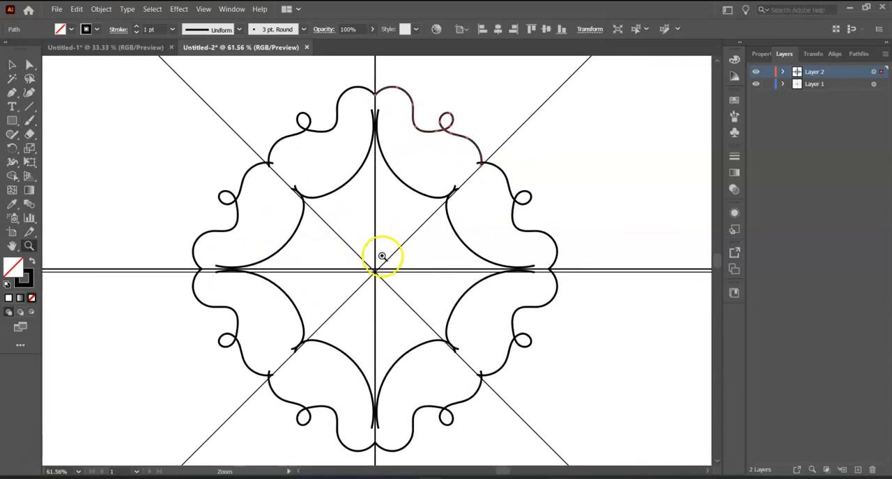
click(30, 123)
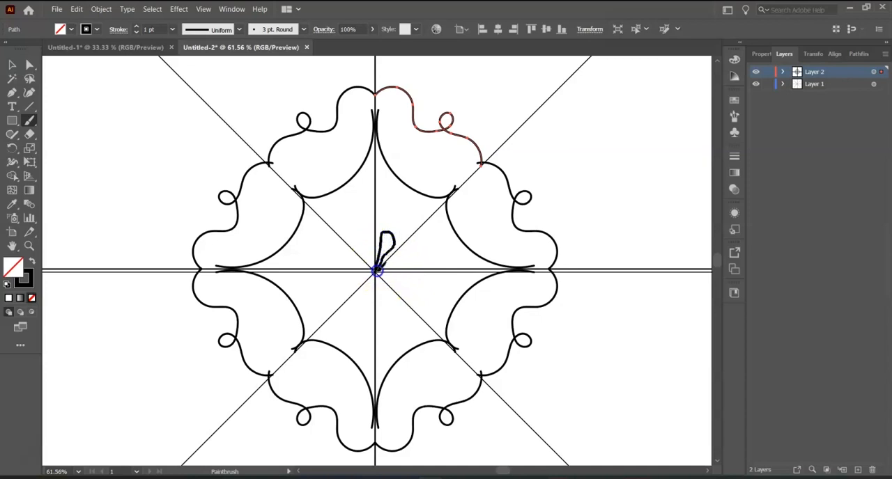
drag(376, 271, 377, 270)
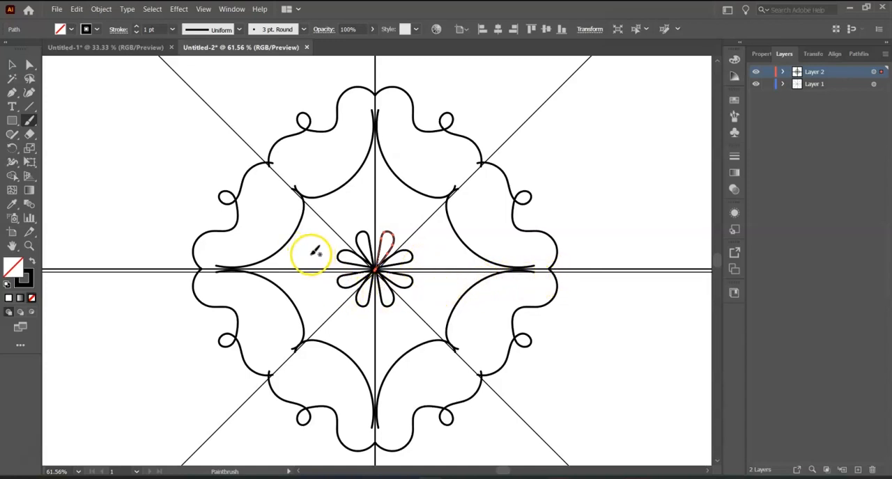
Step: Paint a closed arc shape just outside the petal, between the two guides, and a row of three small circles beyond it
drag(312, 256, 317, 250)
key(ctrl+z)
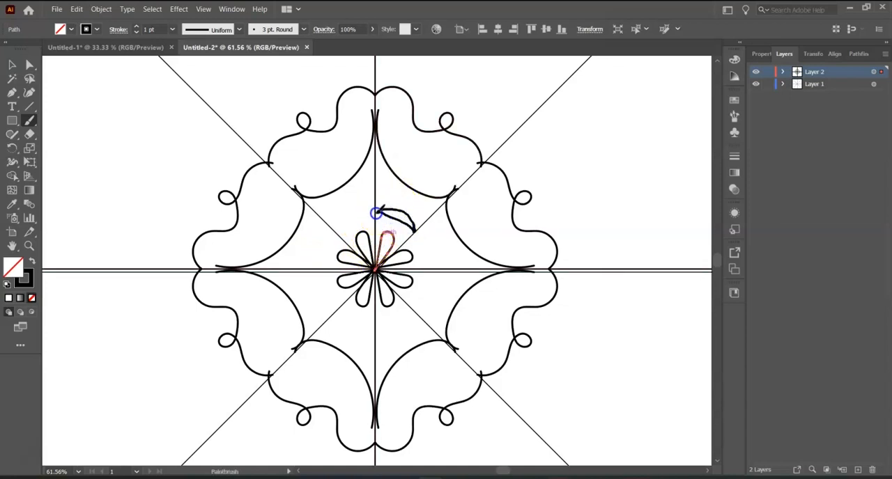
drag(377, 212, 375, 213)
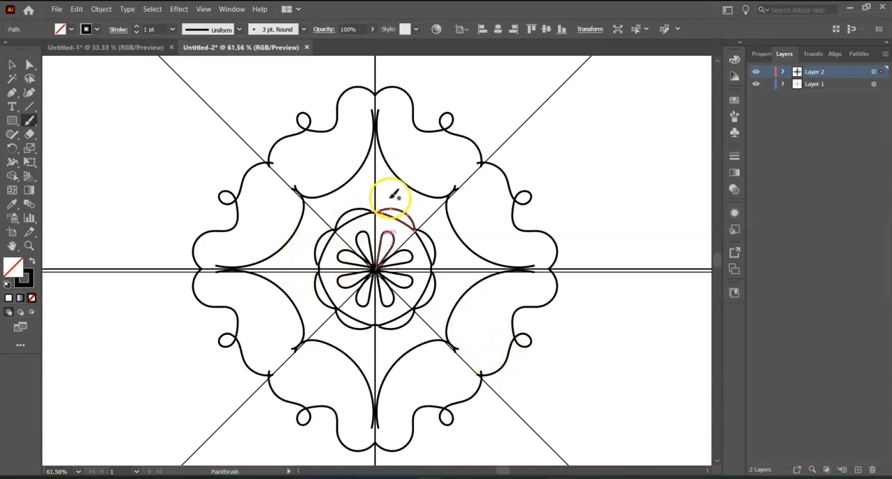
drag(387, 192, 419, 207)
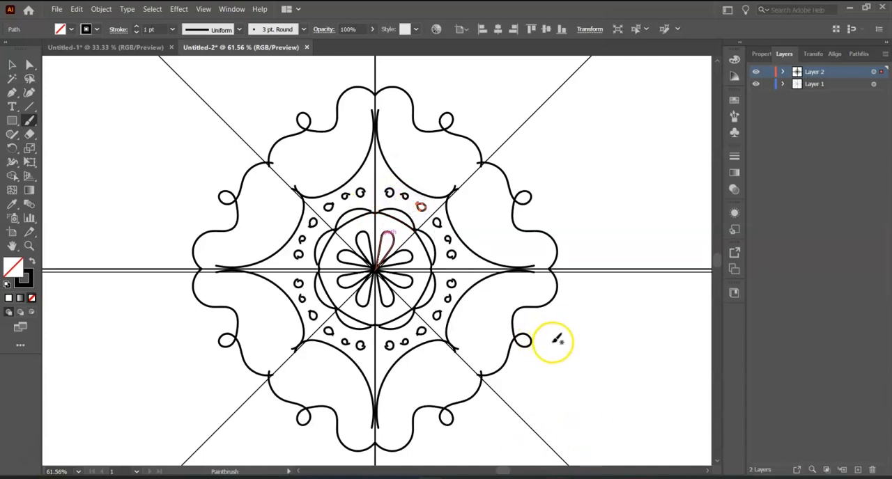
Step: Paint a small forked twig growing from the inward curve, between the vertical and upper-right diagonal guides
drag(333, 183, 334, 191)
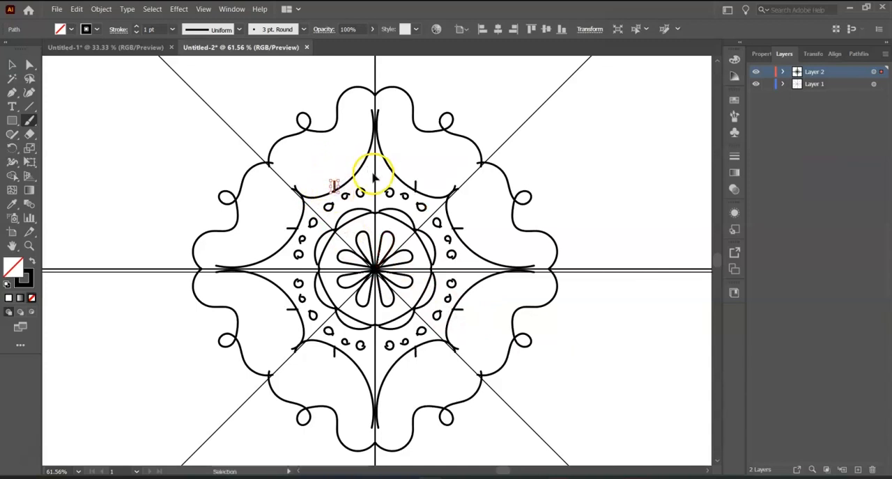
key(ctrl+z)
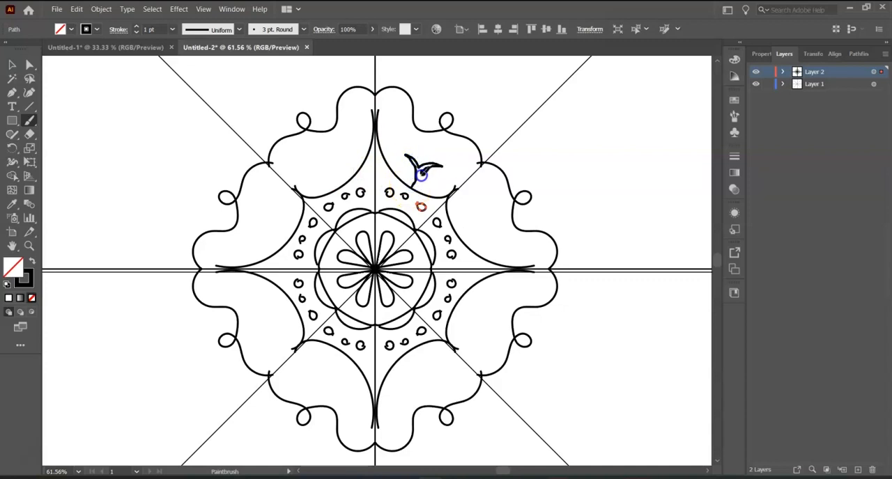
drag(423, 193, 422, 195)
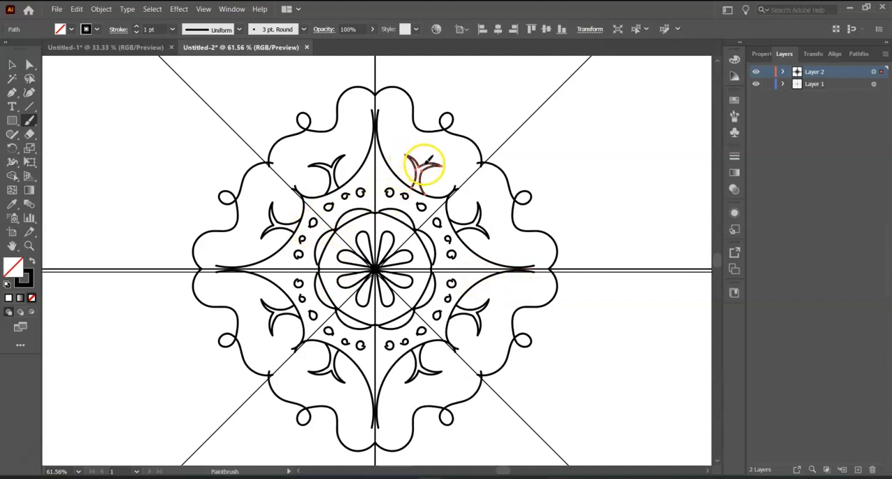
Step: Paint small scallops along the curve on both sides of the twig, and fill in the small circle nearest the vertical guide
drag(425, 165, 405, 174)
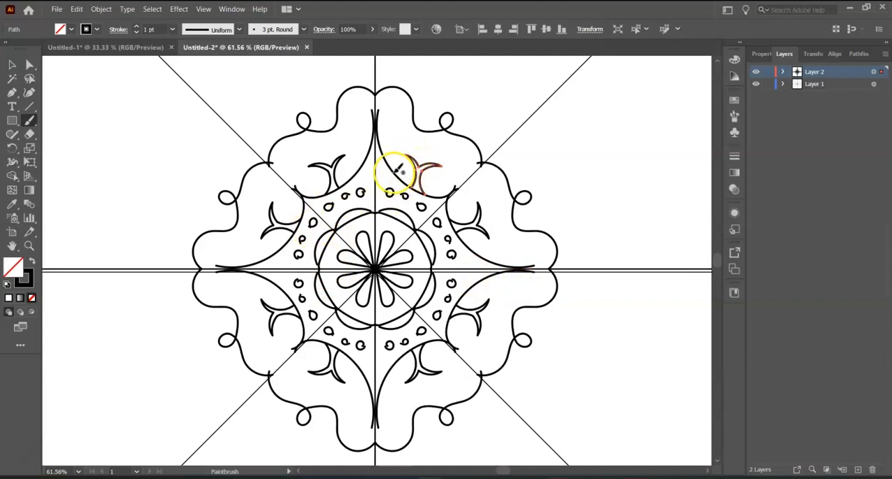
drag(410, 188, 410, 188)
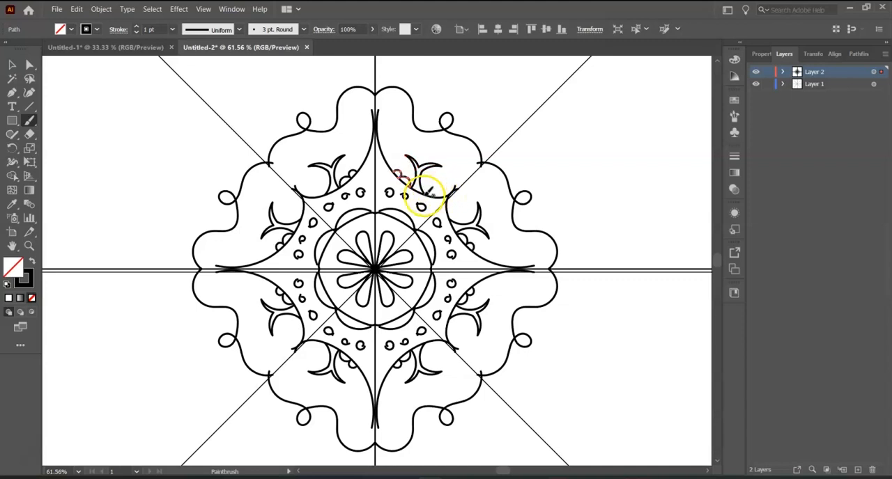
drag(438, 192, 463, 187)
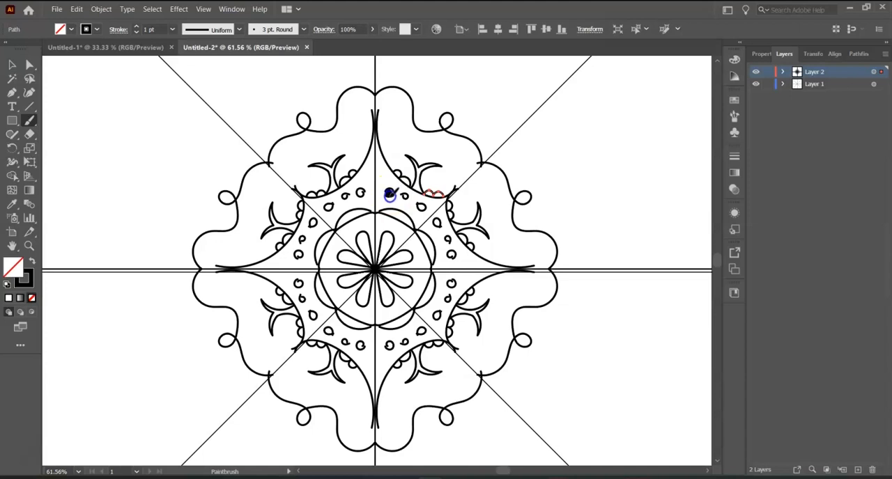
click(389, 193)
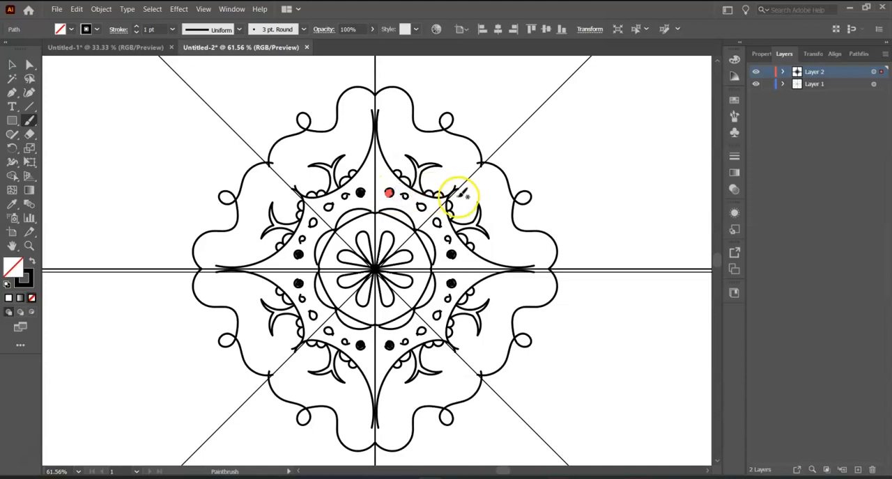
Step: With the Pen tool, draw a closed triangle from the mandala's center up the vertical guide, across to the upper-right diagonal guide's end
key(ctrl+shift+a)
key(space)
drag(405, 249, 522, 315)
key(z)
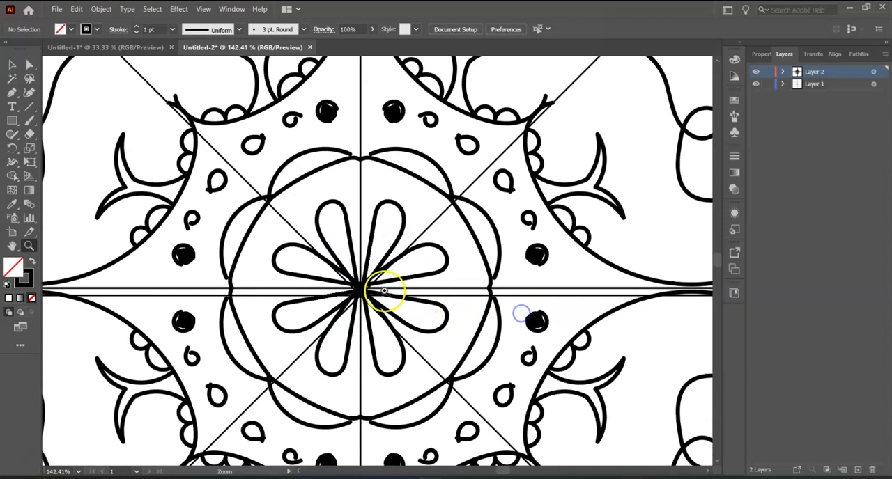
click(12, 91)
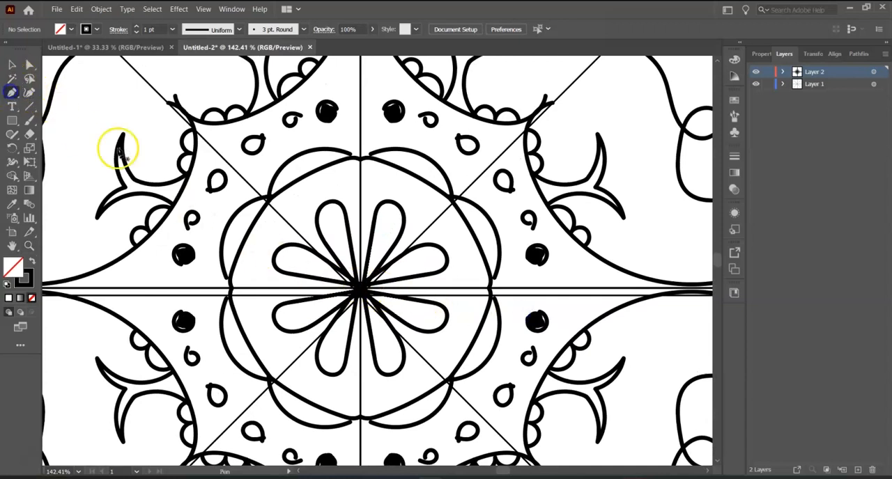
click(359, 287)
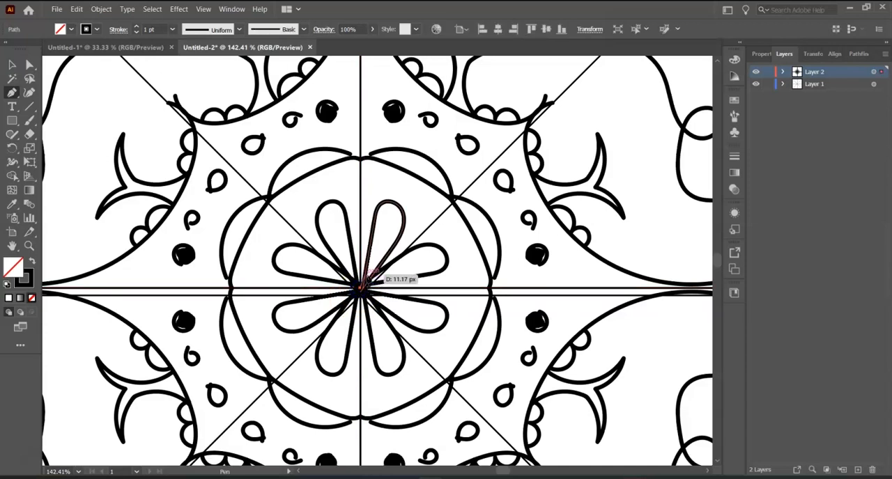
drag(397, 196, 386, 269)
key(ctrl+minus)
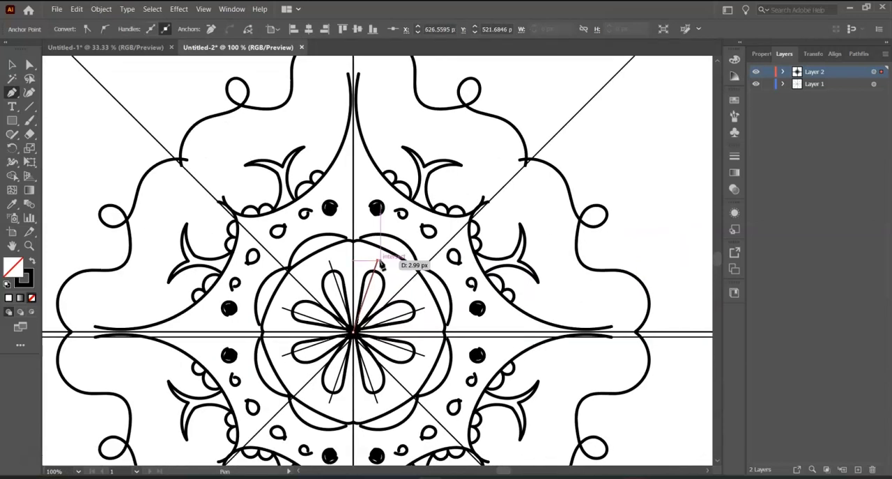
key(ctrl+minus)
drag(299, 259, 258, 335)
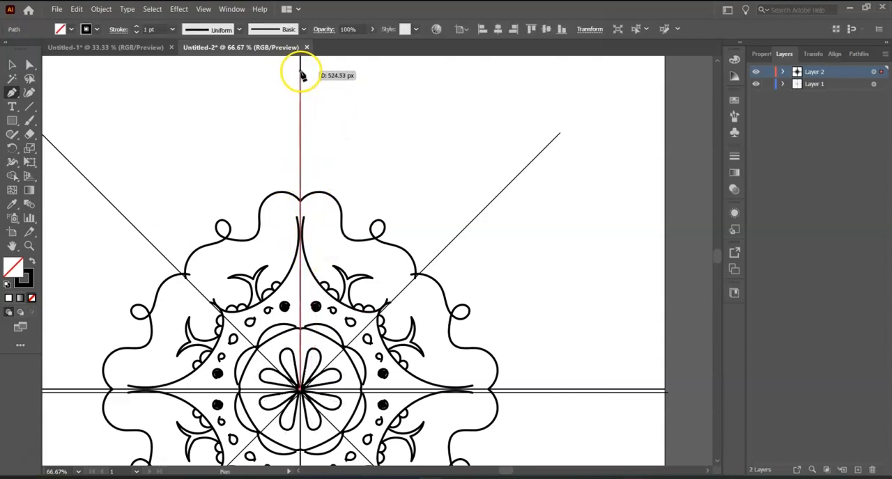
click(300, 70)
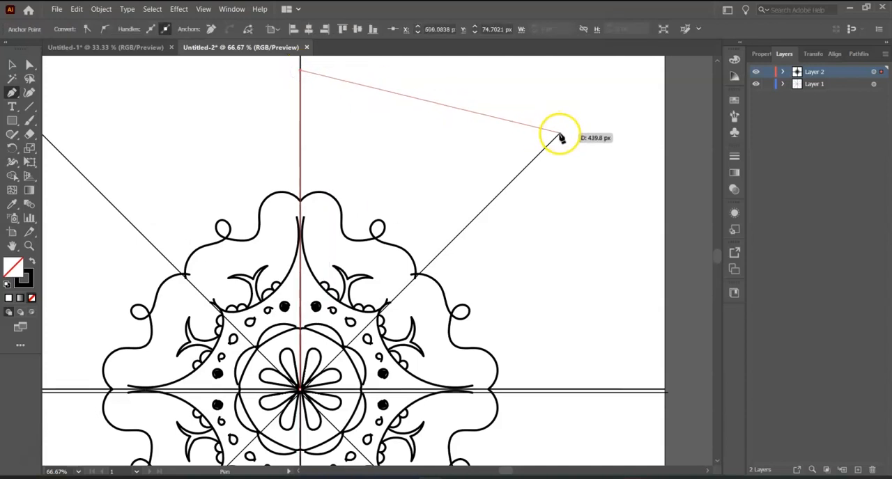
click(558, 133)
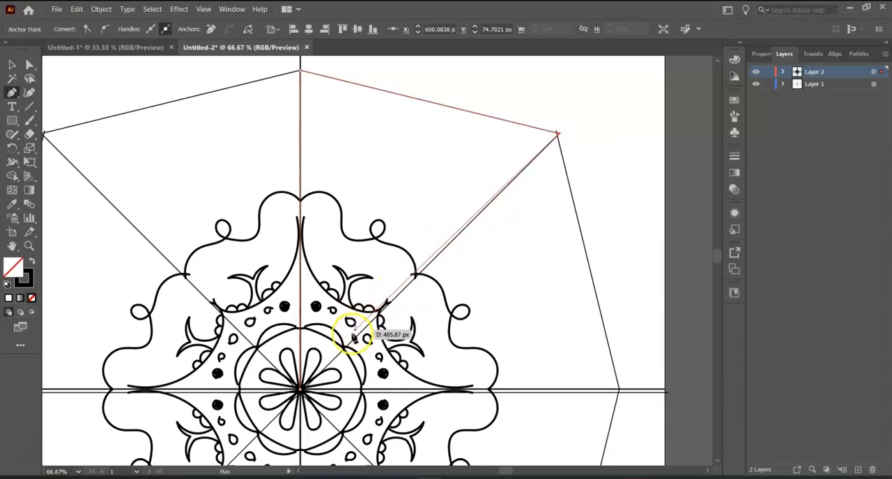
click(300, 392)
Step: Move Layer 2's strokes and triangle about 6 px left and 8 px up so the triangle's outer corner meets the diagonal guide's end
key(a)
drag(558, 133, 350, 161)
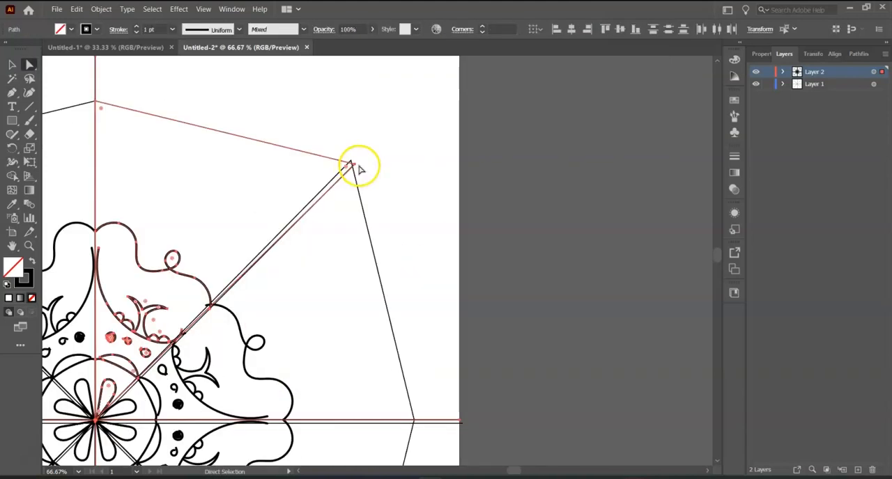
click(354, 164)
key(ctrl+minus)
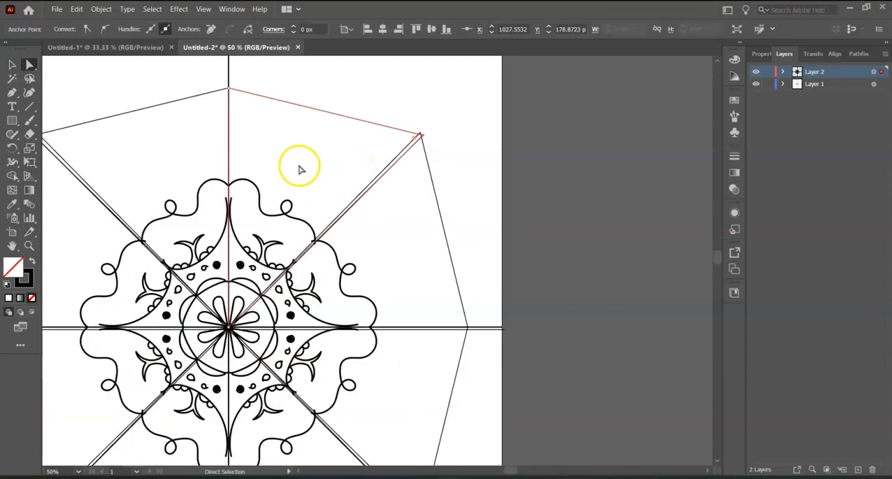
drag(308, 159, 234, 243)
key(ctrl+plus)
key(ctrl+plus)
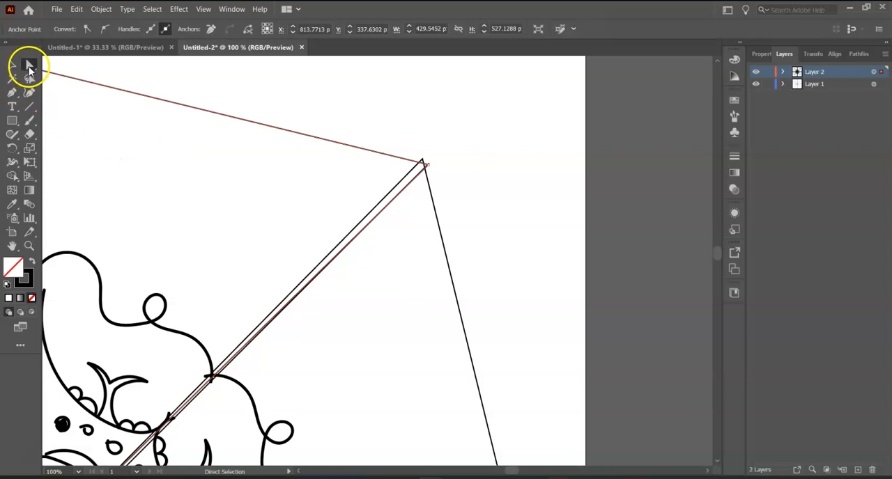
drag(426, 163, 424, 159)
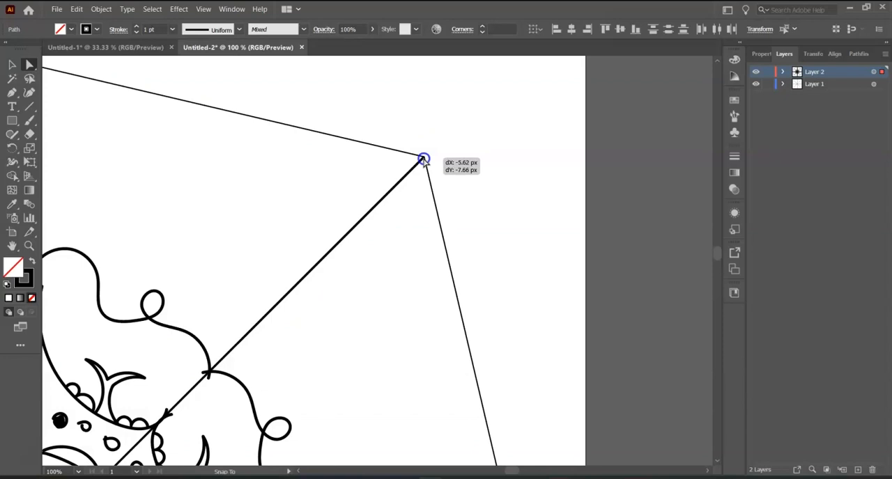
drag(424, 159, 423, 159)
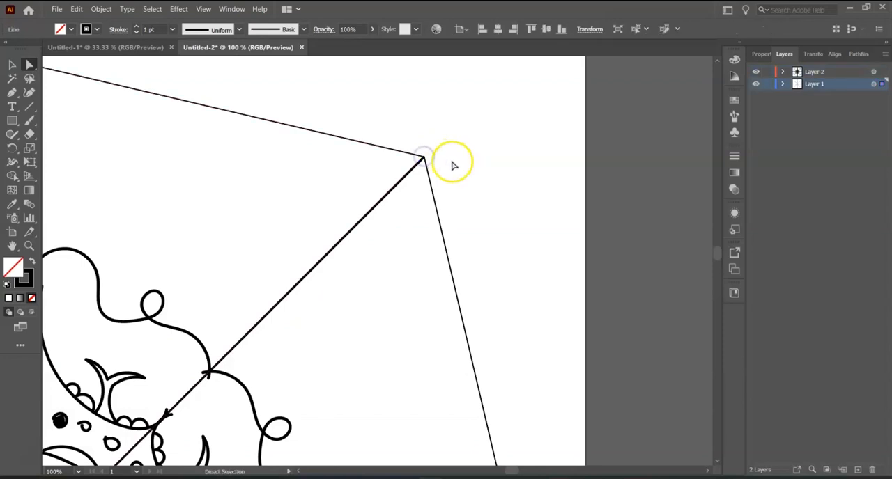
Step: Make a clipping mask on Layer 2 from the triangle, with all the segment's artwork selected, and clear the selection
key(ctrl+0)
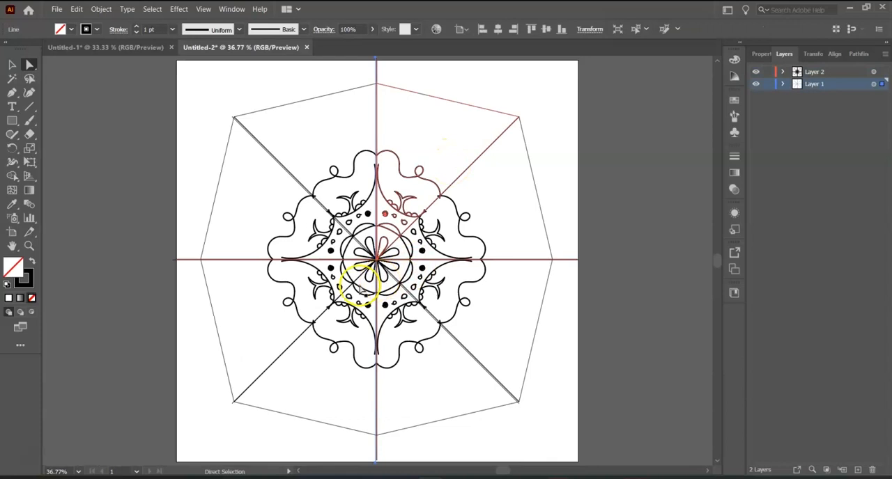
click(11, 66)
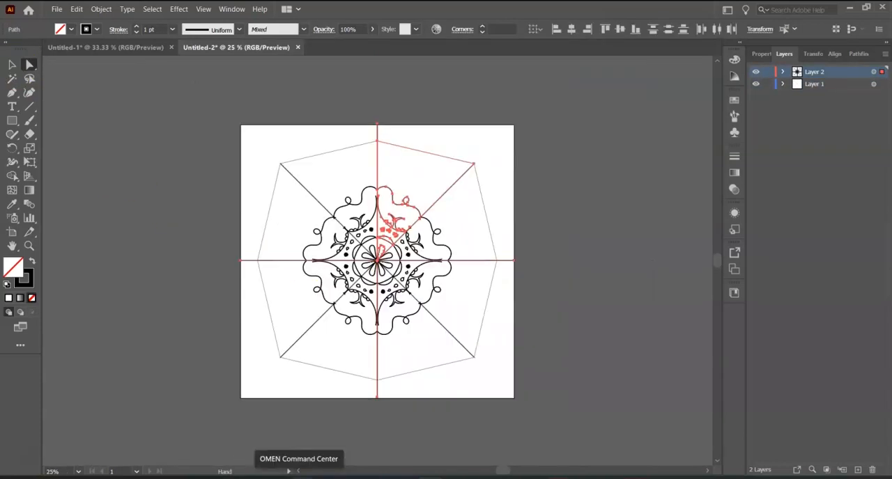
click(826, 469)
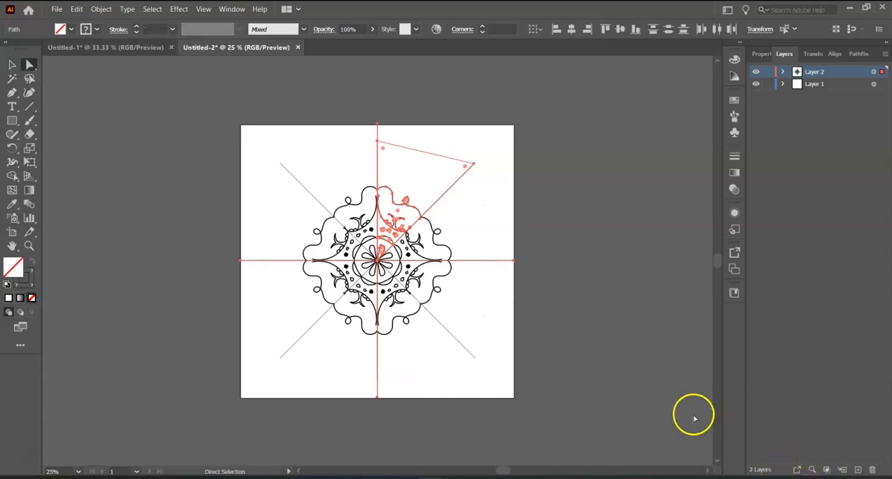
click(595, 299)
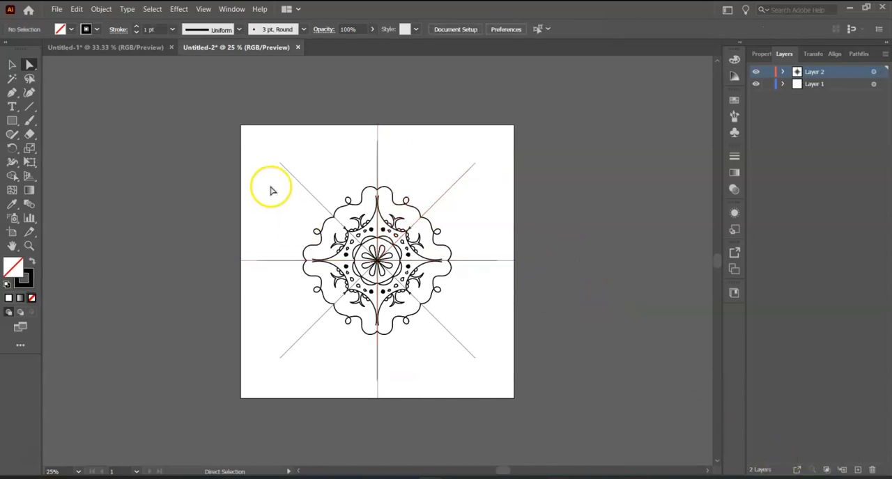
Step: Paint a wavy stroke outside the mandala's looped outline, from near the vertical guide to the upper-right diagonal guide
key(ctrl+0)
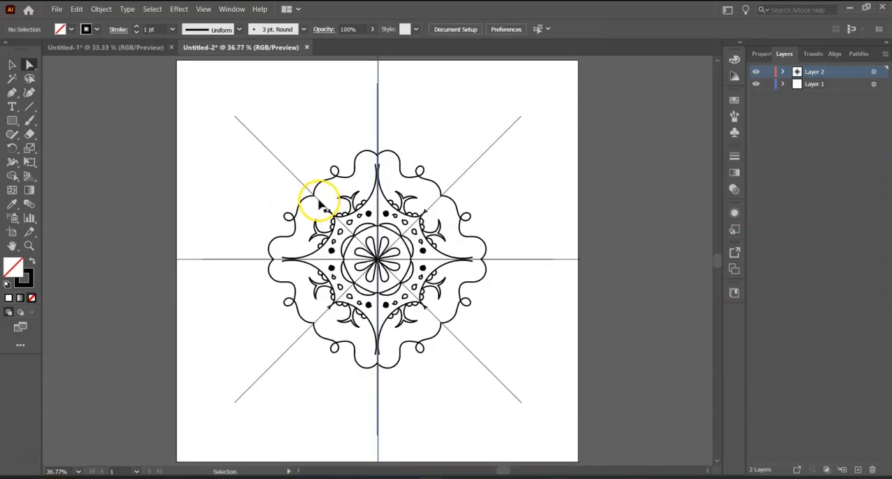
click(31, 121)
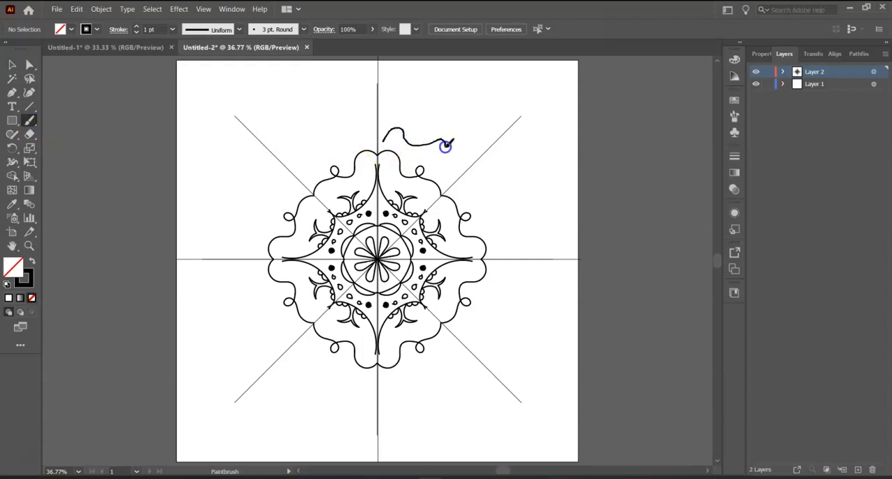
drag(464, 169, 465, 167)
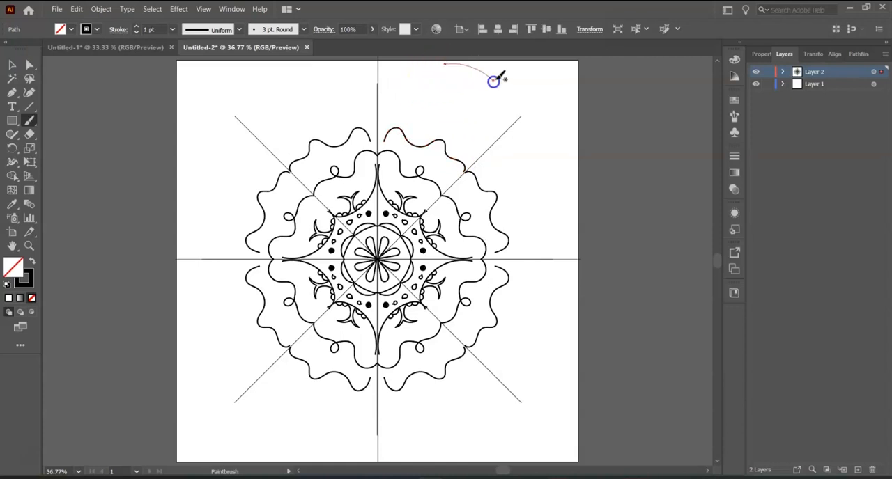
Step: Try test strokes outside the clipping triangle and a looping curl above the wavy stroke, and undo them
drag(506, 85, 507, 85)
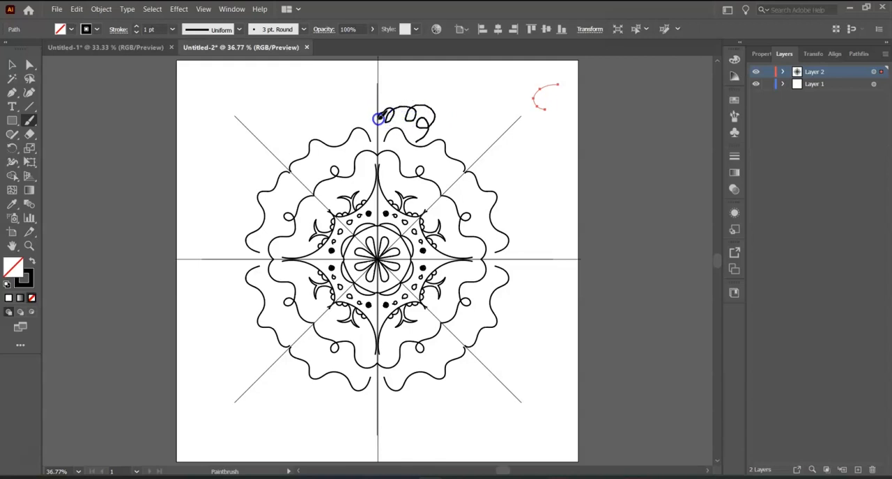
drag(377, 118, 377, 118)
drag(436, 118, 435, 118)
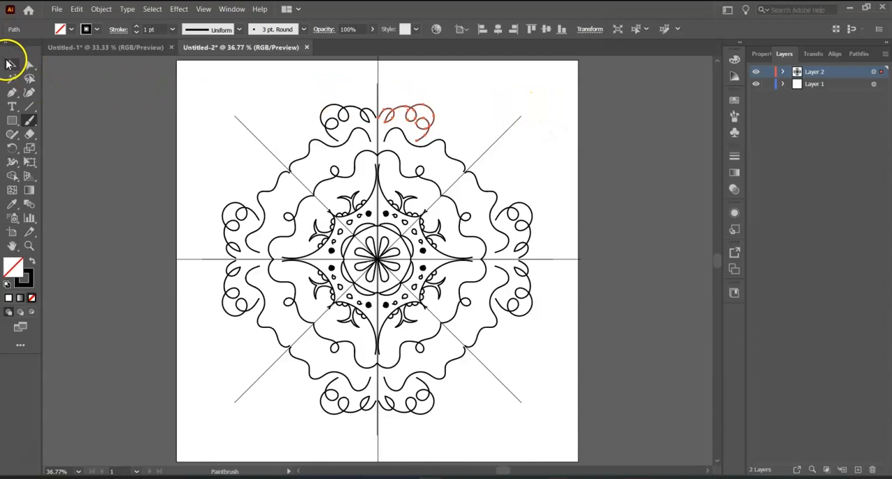
click(12, 64)
click(49, 93)
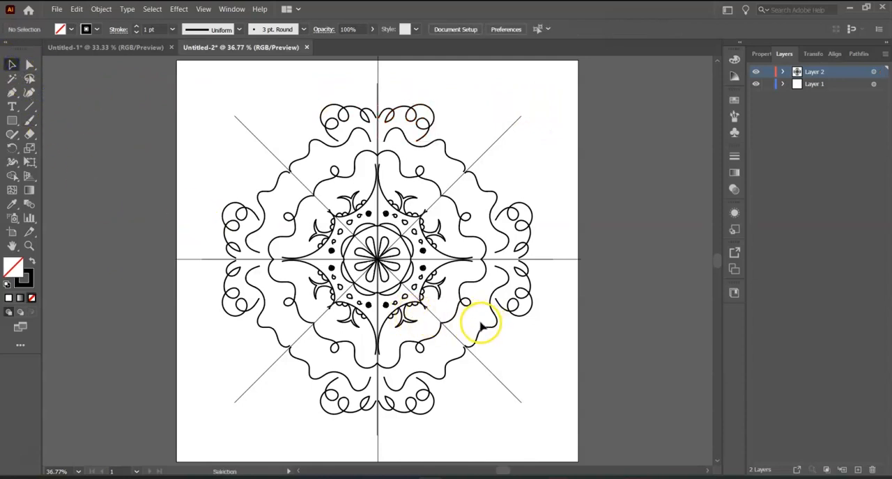
key(ctrl+z)
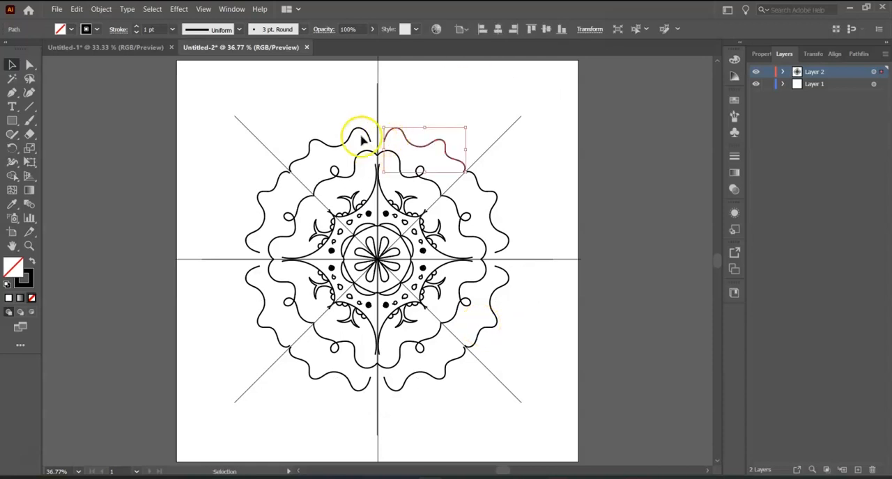
Step: Paint a second wavy stroke outside the first, and three fanned arcs above it starting near the vertical guide
click(29, 123)
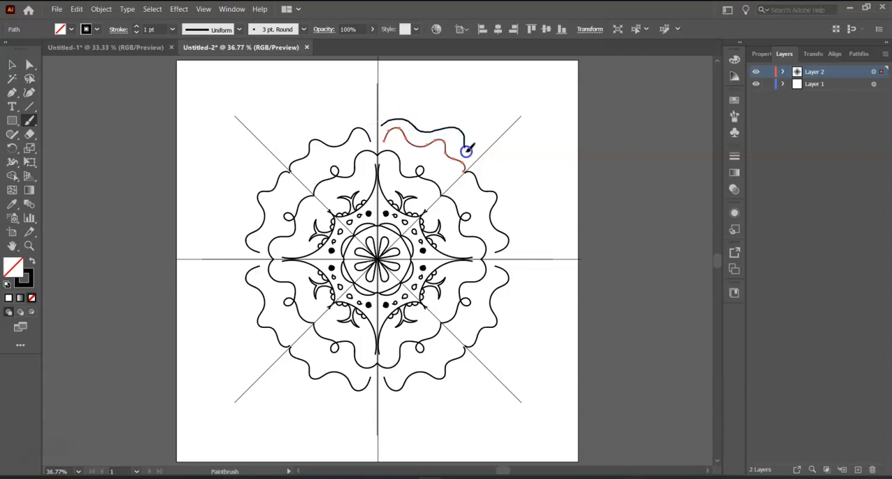
drag(478, 158, 482, 156)
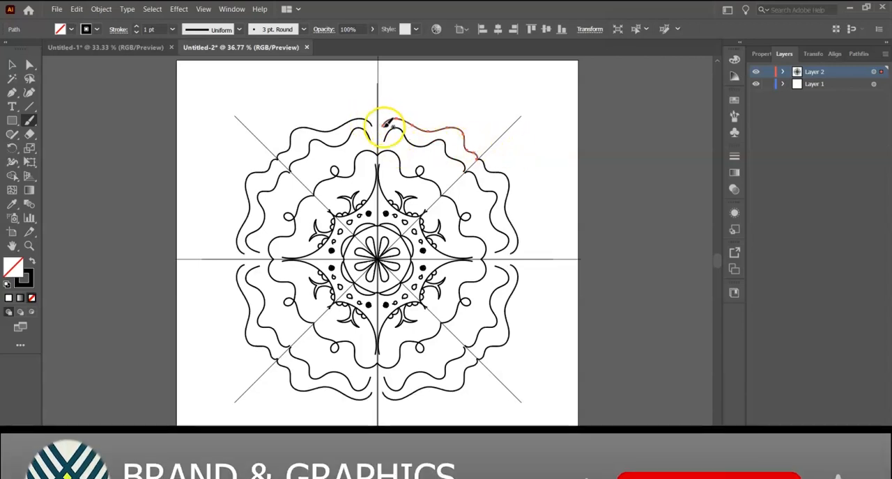
mouse_move(383, 126)
mouse_down()
mouse_move(394, 108)
mouse_move(439, 115)
mouse_up()
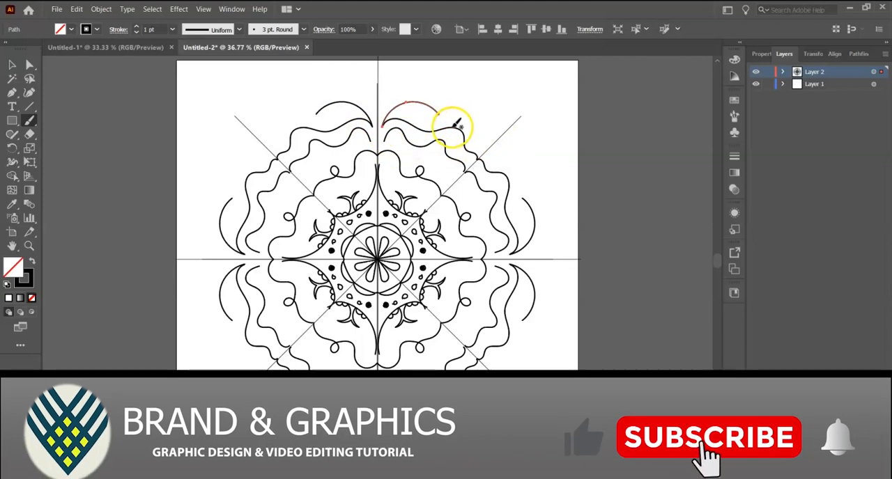
mouse_move(388, 124)
mouse_down()
mouse_move(383, 131)
mouse_move(427, 95)
mouse_move(446, 110)
mouse_up()
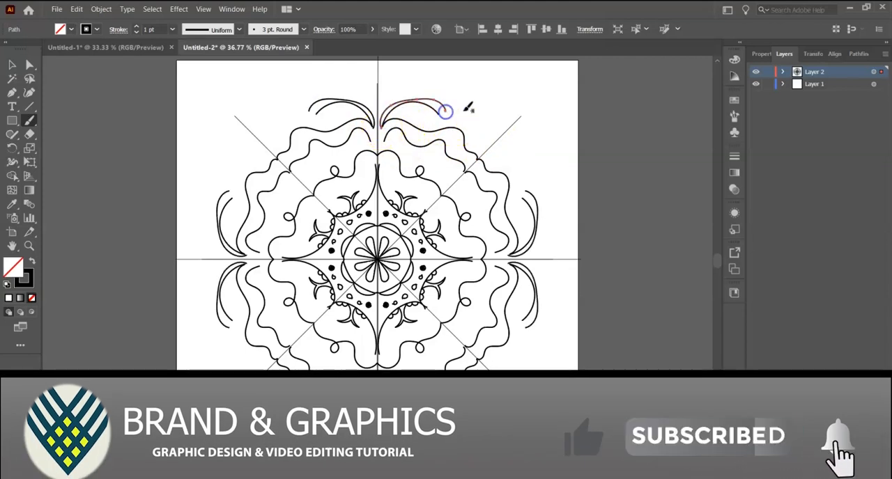
mouse_move(386, 129)
mouse_down()
mouse_move(409, 113)
mouse_move(433, 119)
mouse_up()
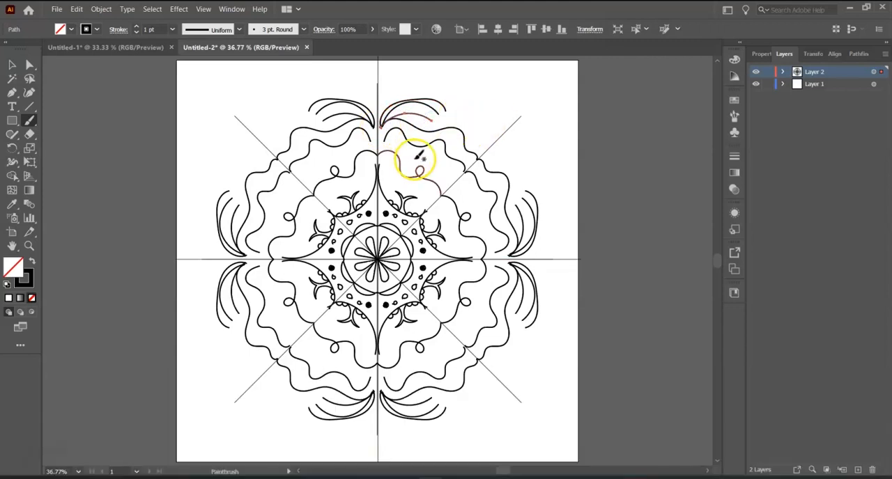
Step: Fill the small loop on the mandala's curvy outline solid with brush strokes in the mask segment and clear the selection
mouse_move(418, 155)
mouse_down()
mouse_move(445, 167)
mouse_move(423, 169)
mouse_up()
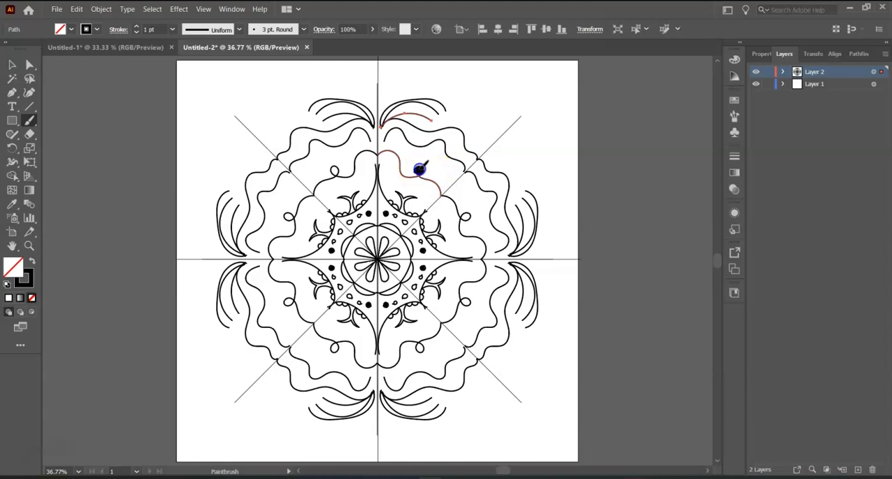
drag(427, 171, 428, 173)
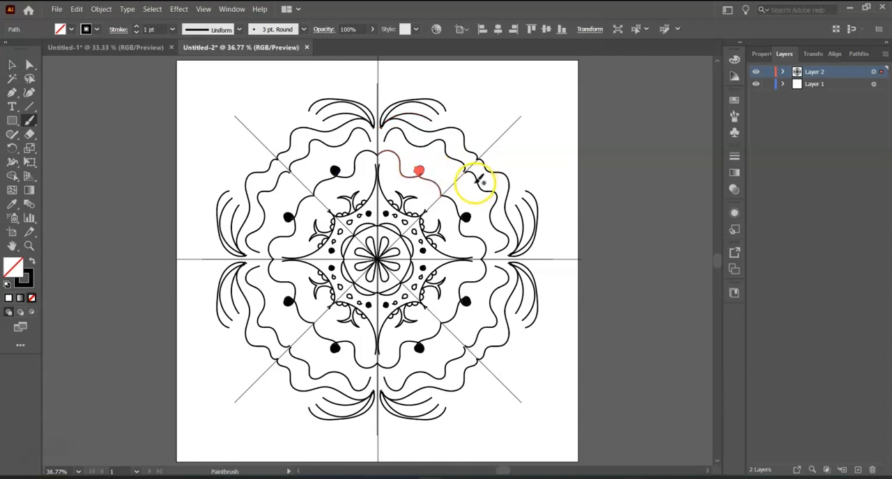
click(12, 64)
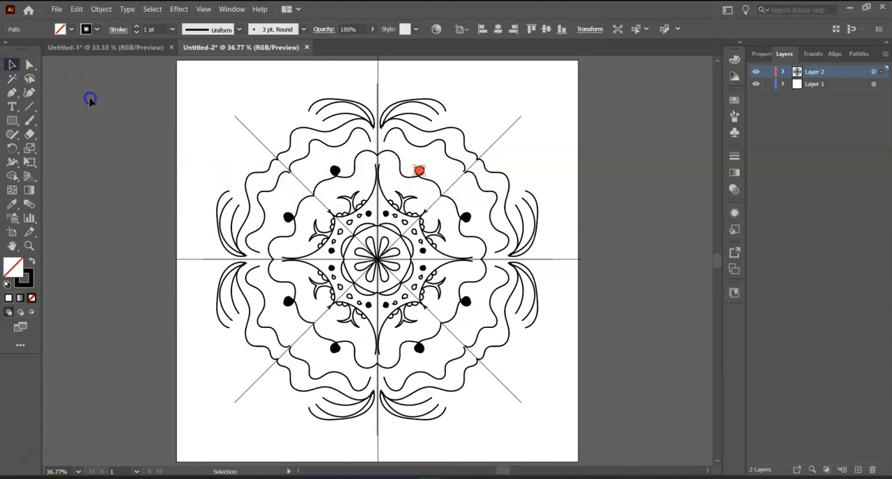
click(90, 100)
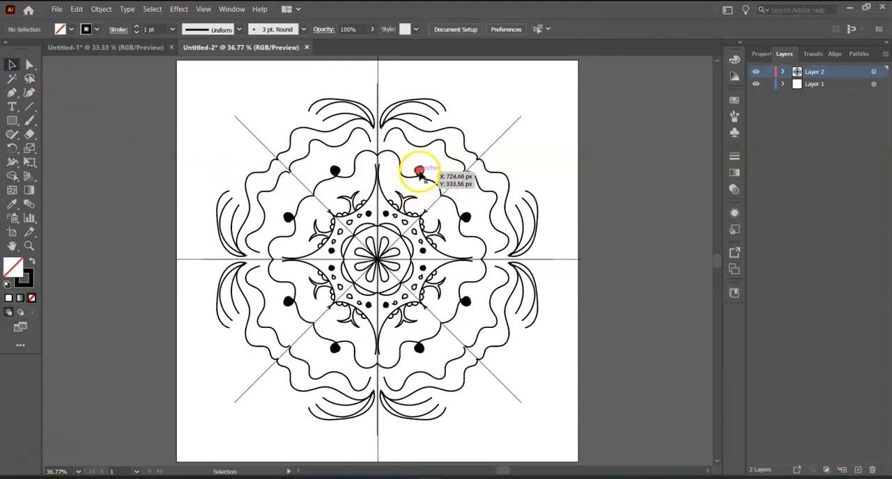
Step: Set the filled loop's stroke colour to green 0cef7e and deselect it
click(419, 172)
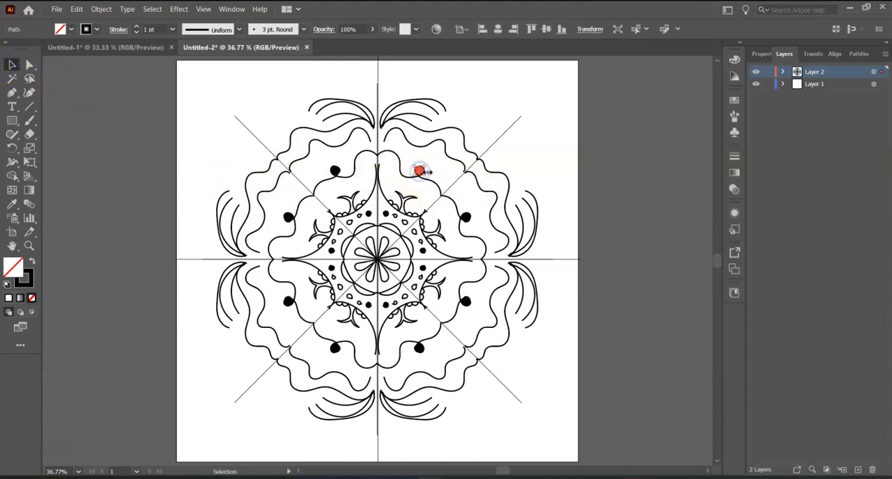
double_click(28, 277)
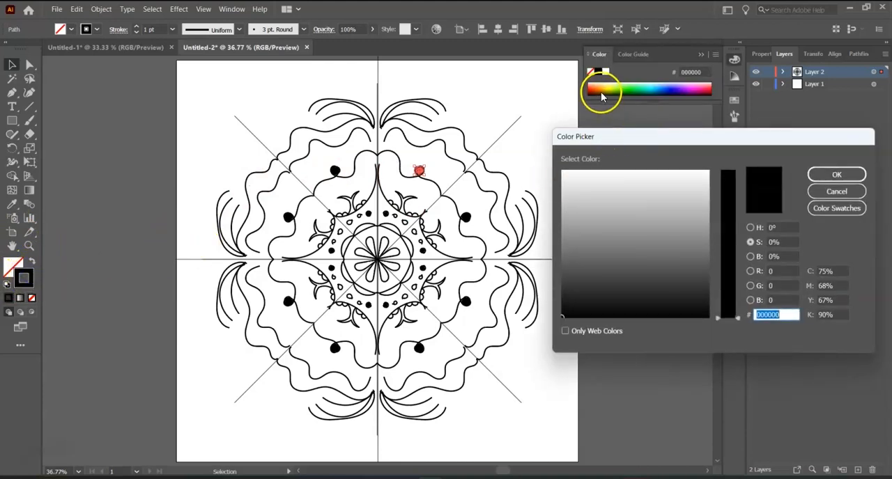
click(622, 247)
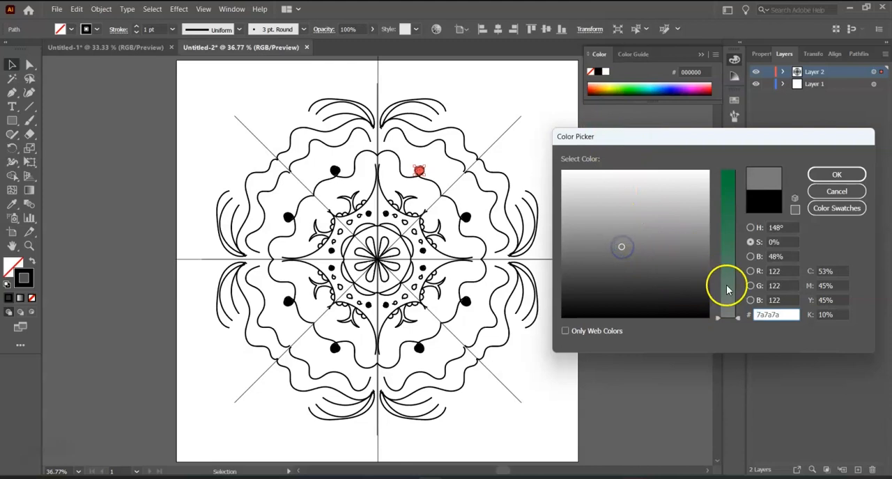
drag(738, 317, 740, 210)
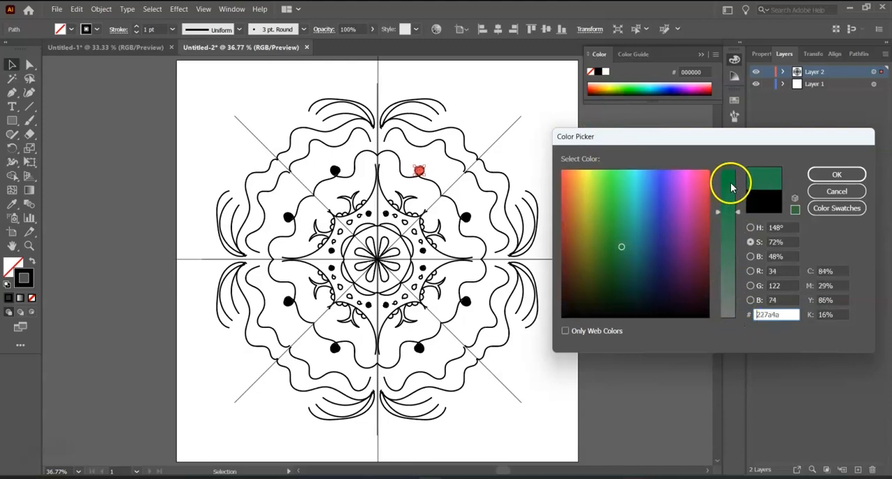
click(730, 183)
click(623, 179)
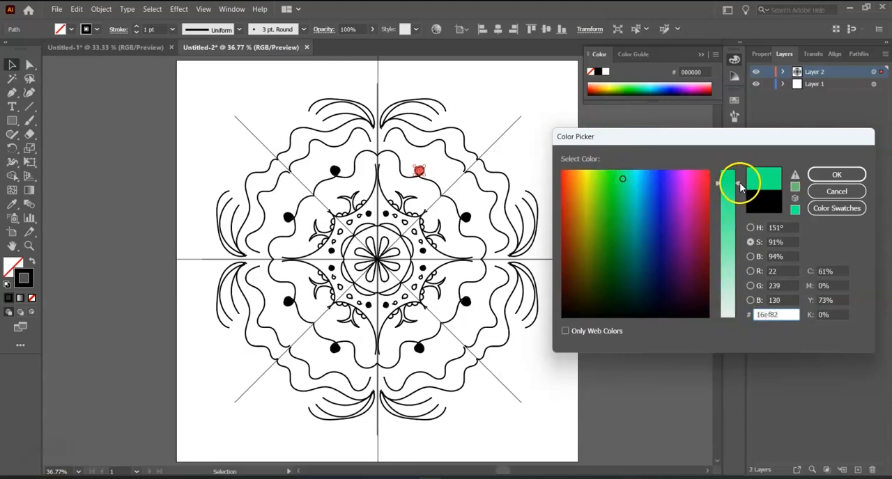
click(832, 176)
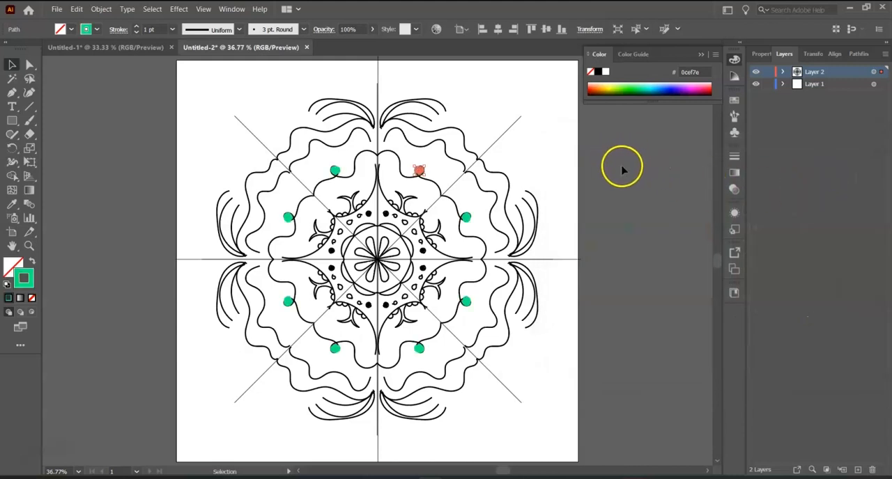
click(623, 169)
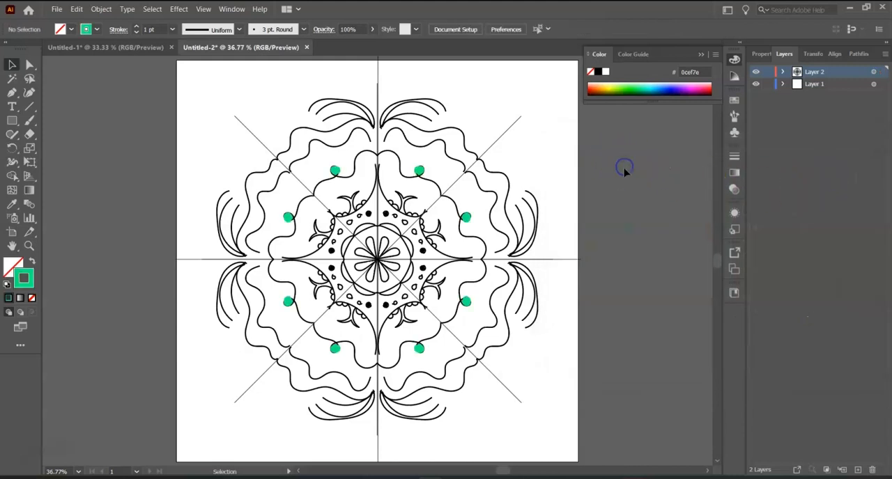
Step: Set the curvy outline beside the green dot to a magenta ea0cd0 stroke with a 2 pt weight, and deselect it
click(400, 163)
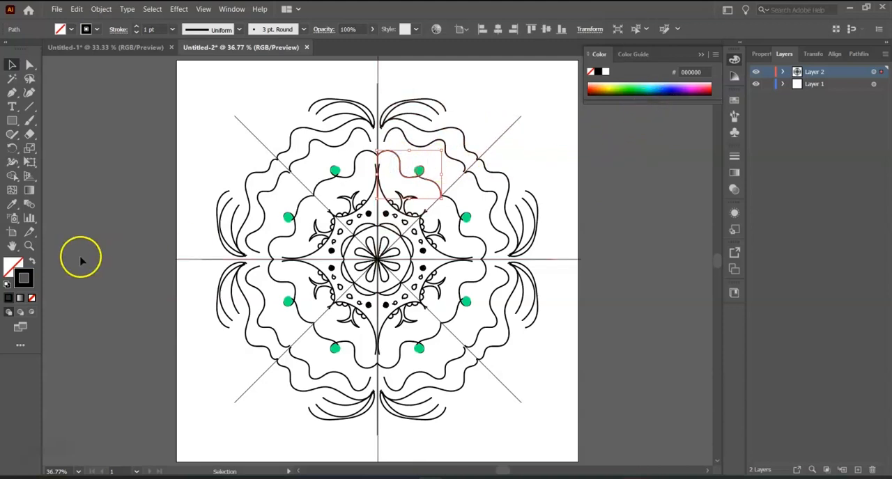
double_click(29, 274)
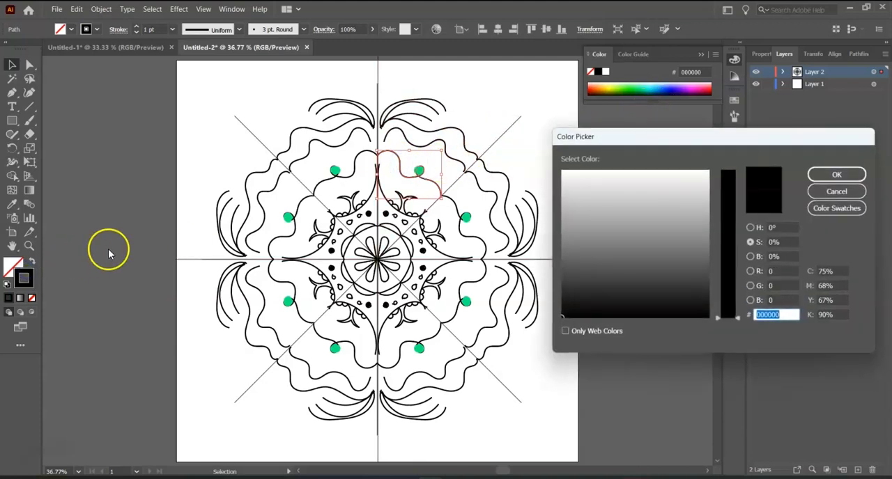
click(686, 181)
mouse_move(732, 318)
mouse_down()
mouse_move(745, 207)
mouse_move(735, 172)
mouse_up()
click(831, 175)
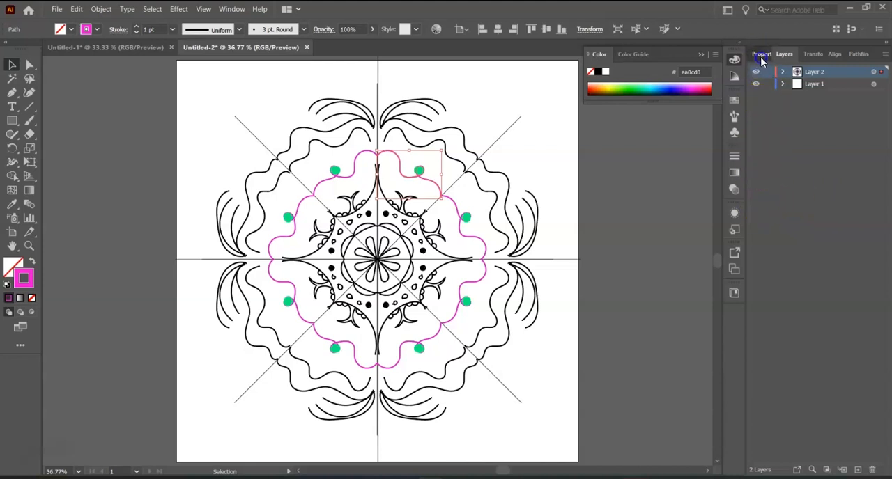
click(761, 54)
click(803, 198)
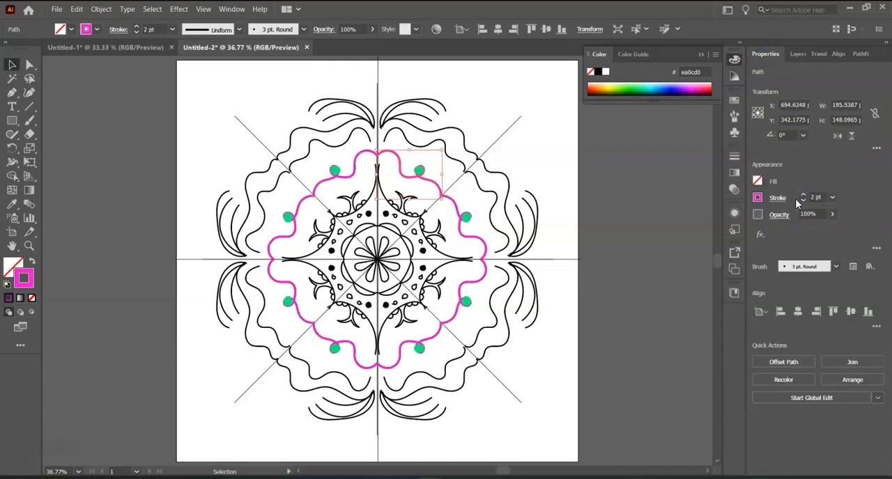
click(12, 67)
click(115, 131)
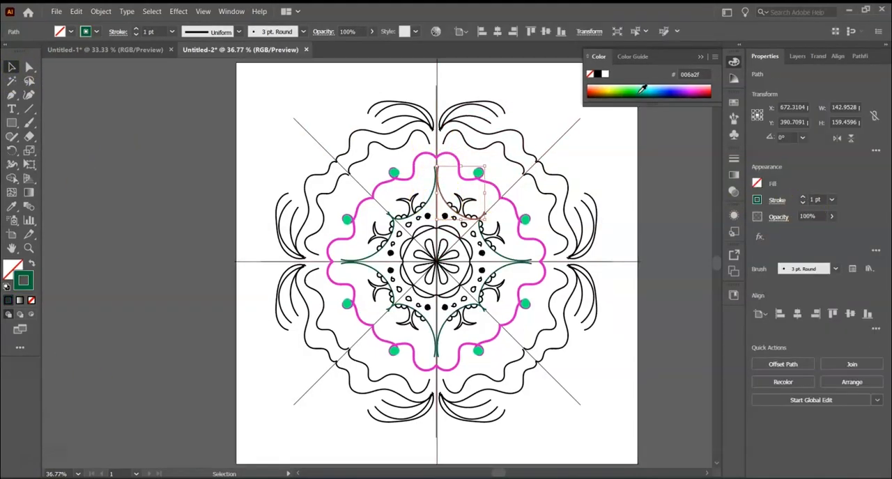
Step: Colour the star-shaped outline dark green and the small horned curls beyond it olive yellow
click(764, 207)
click(451, 213)
click(463, 204)
click(611, 90)
click(81, 101)
Step: Colour the round dots inside the star outline yellow and the neighbouring teardrops olive
click(446, 218)
click(610, 91)
click(98, 91)
click(466, 226)
shift+click(455, 219)
click(608, 95)
Step: Thicken the inner of the two outer wavy strokes and colour it dark purple
click(491, 153)
click(491, 149)
click(801, 199)
click(802, 198)
click(683, 94)
click(684, 93)
click(678, 87)
click(700, 88)
click(671, 93)
Step: Thicken the outermost wavy stroke and colour it teal blue
click(477, 136)
click(478, 133)
click(801, 198)
click(802, 198)
click(801, 198)
click(802, 202)
click(802, 203)
click(802, 202)
click(653, 93)
Step: Set the three fanned arcs at the mandala's outer edge to a 1.5 pt violet stroke
click(802, 198)
click(801, 198)
click(482, 117)
shift+click(491, 110)
shift+click(505, 113)
click(802, 198)
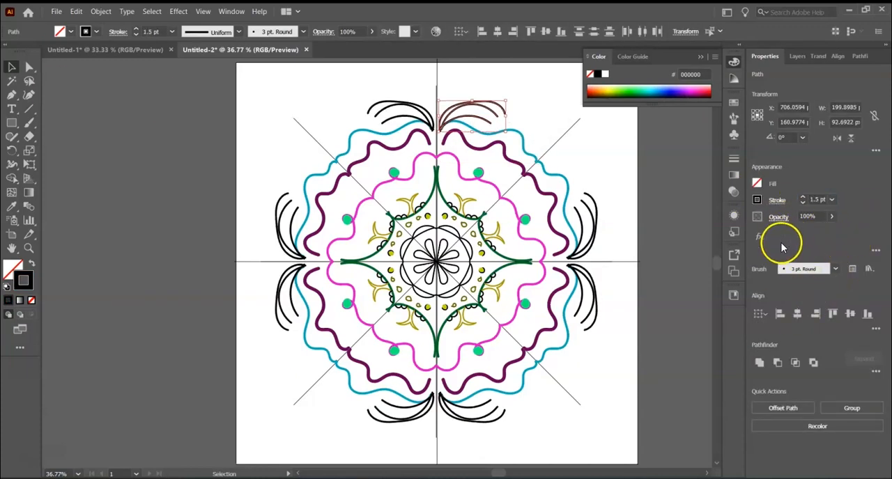
click(685, 90)
click(242, 132)
Step: Set the curved ring around the central petals to an orange ff8800 stroke with a 1.5 pt weight, and deselect it
click(454, 230)
click(802, 198)
click(598, 90)
click(814, 200)
key(BackSpace)
text(1.5)
click(629, 215)
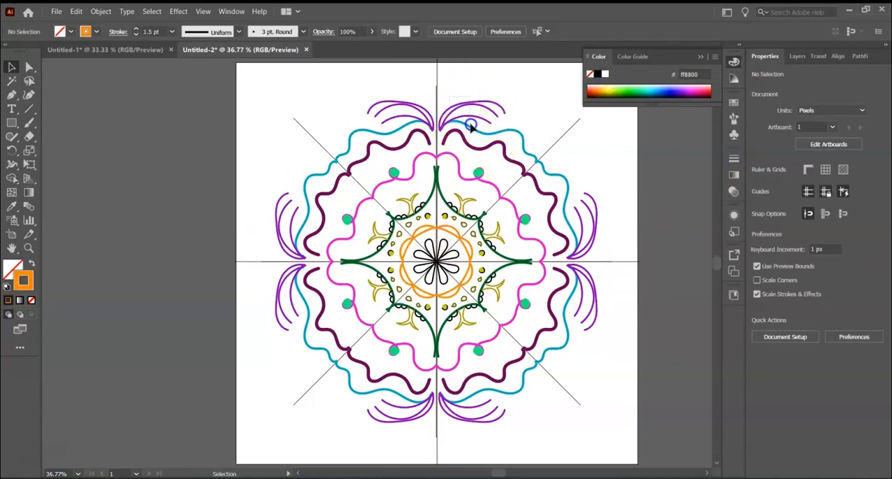
Step: Add a Drop Shadow effect to the segment's strokes from the violet arcs inward to the green star outline
click(473, 225)
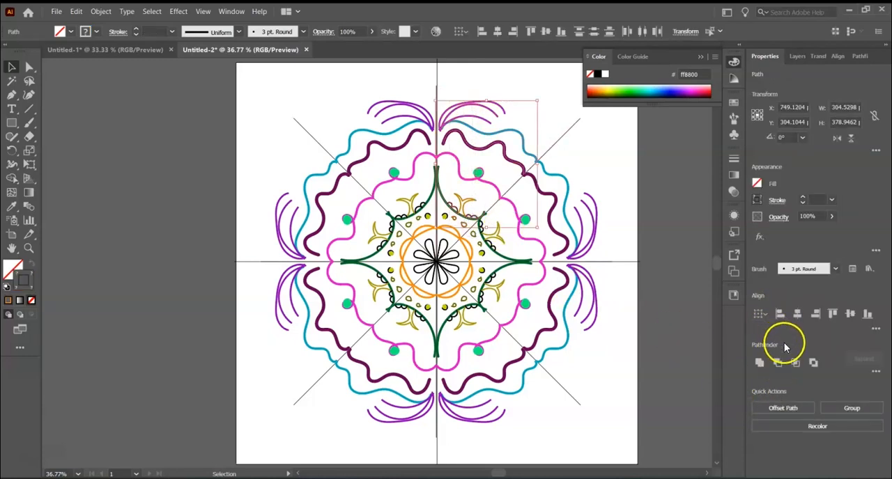
click(763, 237)
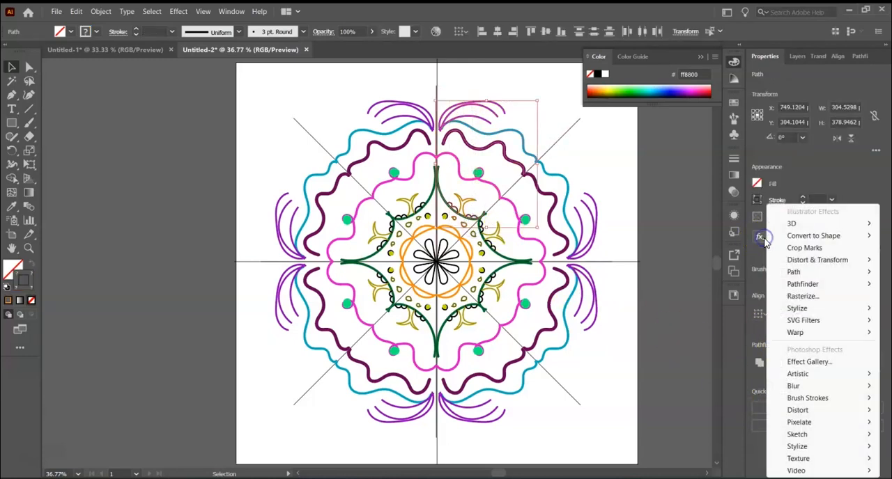
mouse_move(799, 309)
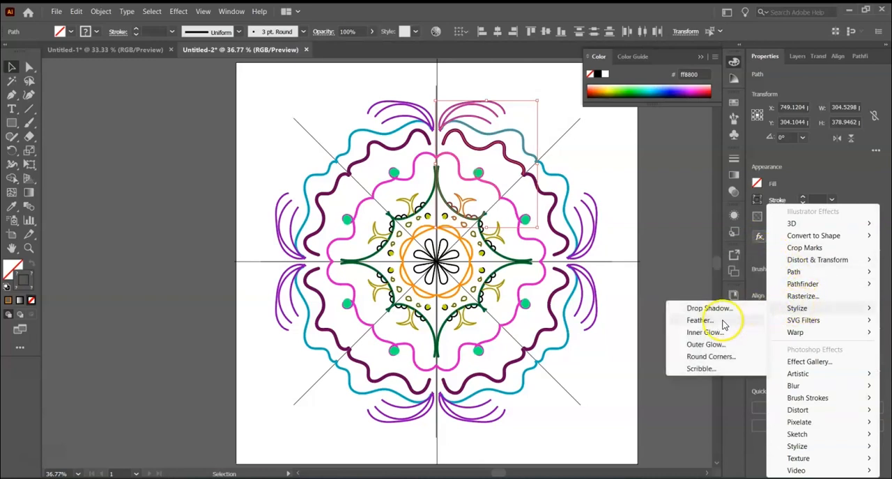
click(706, 307)
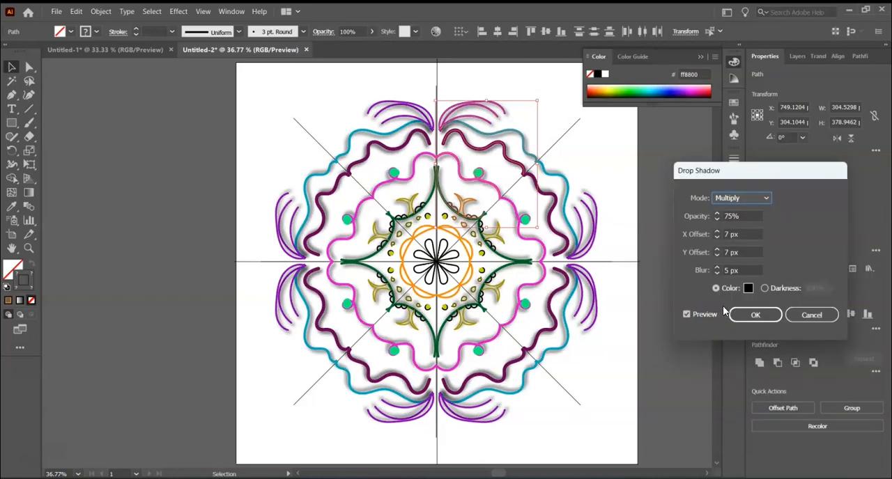
Step: Set the drop shadow's X offset, Y offset and blur to 1 px each, apply it and clear the selection
click(716, 255)
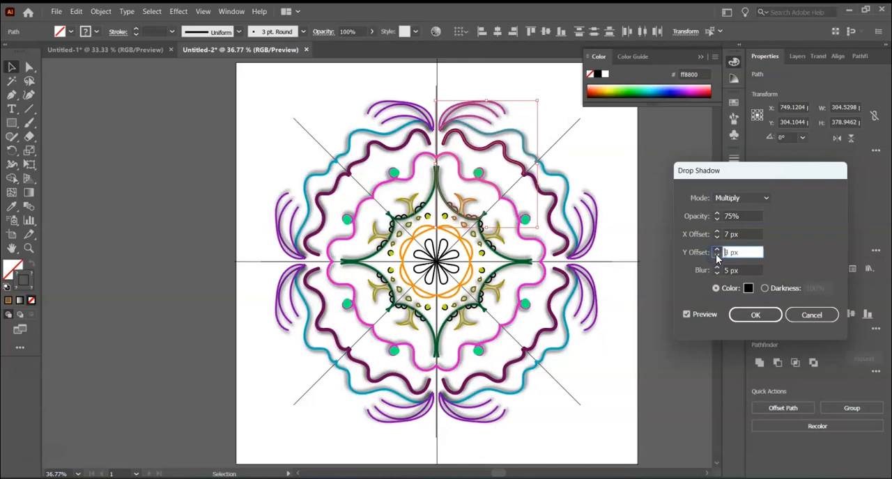
click(715, 238)
click(716, 238)
click(715, 238)
click(715, 239)
click(716, 238)
click(715, 238)
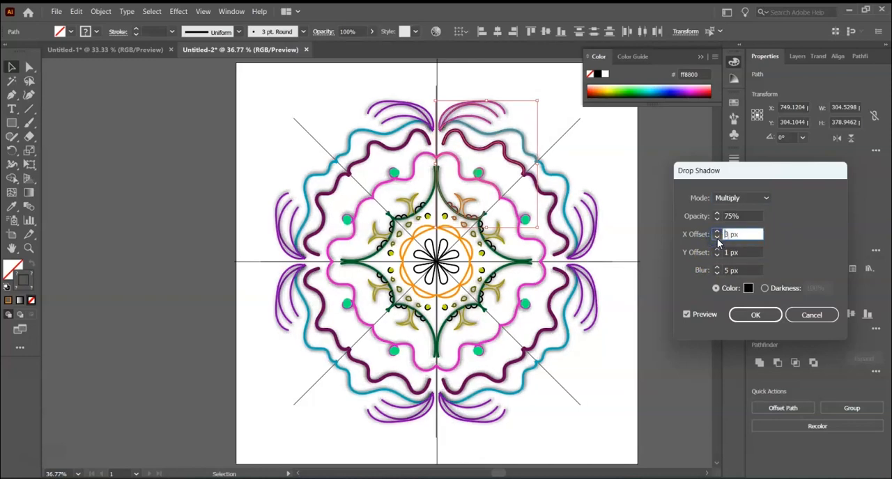
click(716, 273)
click(716, 273)
click(716, 273)
click(717, 273)
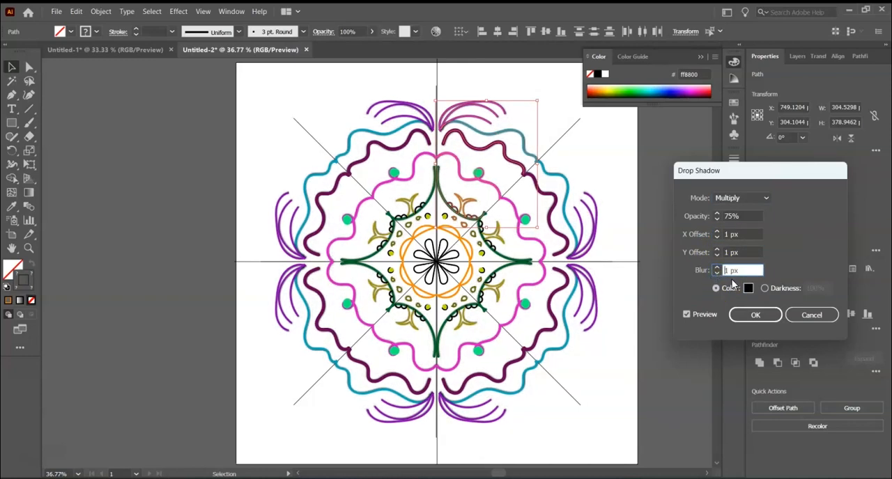
click(755, 317)
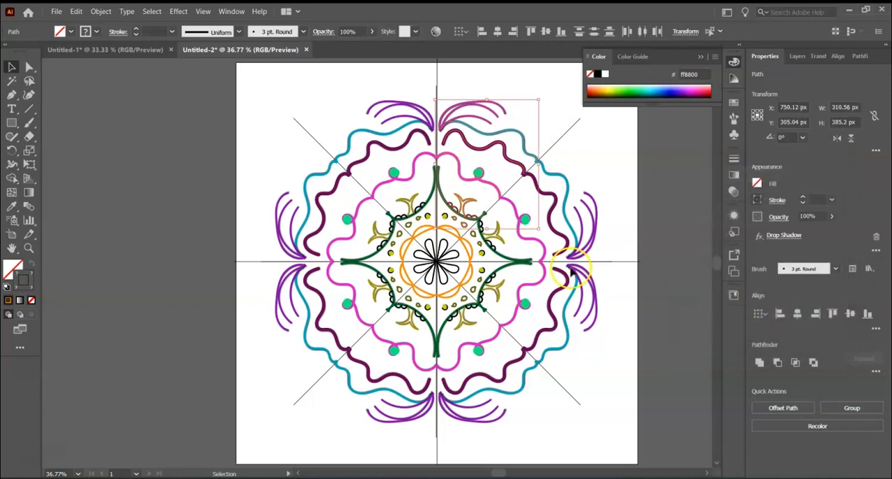
click(133, 171)
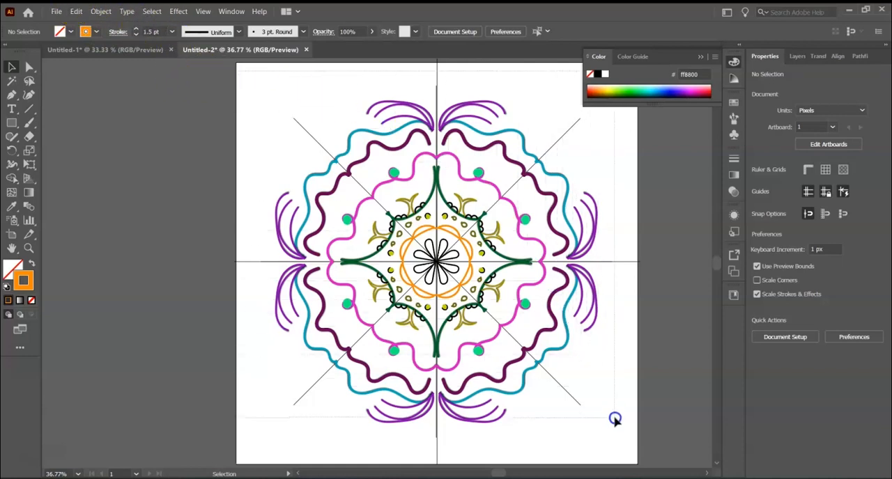
Step: Select all the artwork and expand its appearance so the live reflected and rotated copies become real paths
click(613, 418)
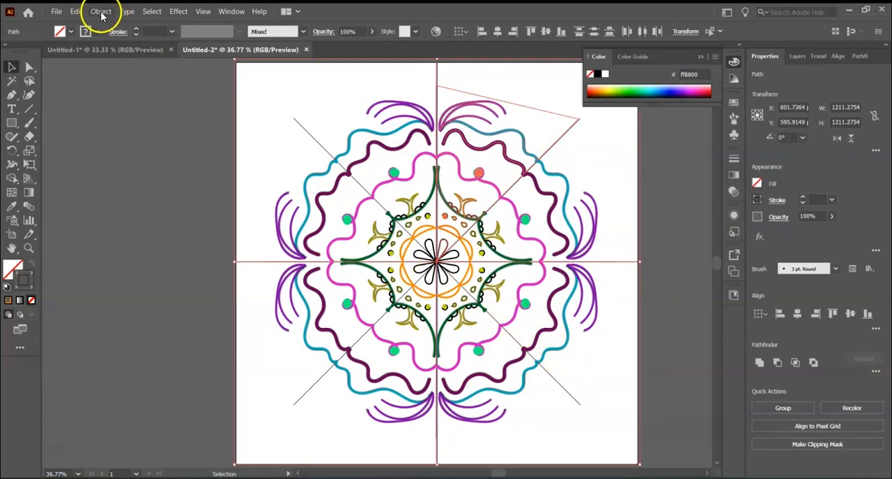
click(100, 12)
click(143, 154)
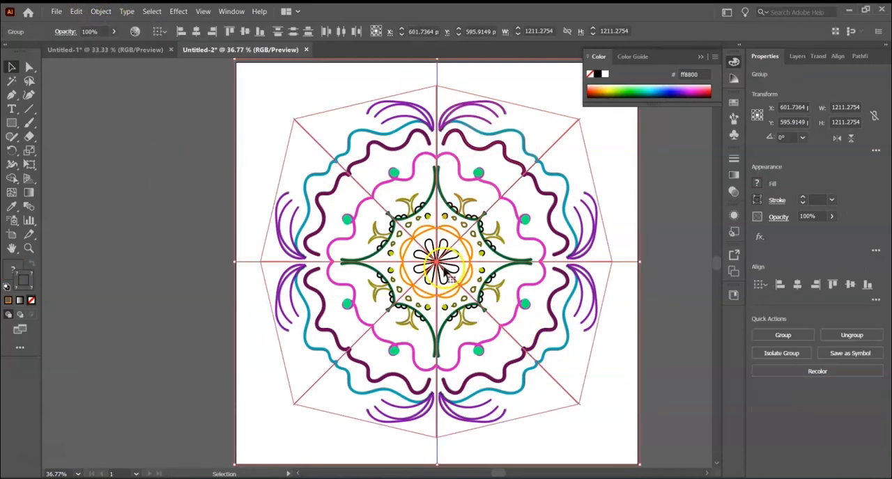
Step: Ungroup the expanded mandala artwork repeatedly until it cannot be ungrouped further, and clear the selection
click(104, 13)
click(121, 78)
click(101, 12)
click(121, 78)
click(101, 11)
click(122, 78)
click(101, 12)
click(122, 78)
click(100, 12)
click(122, 78)
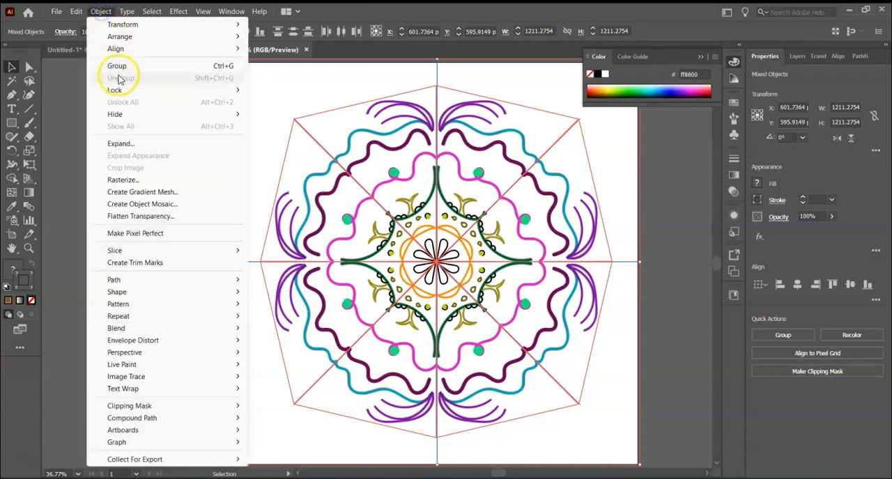
click(69, 112)
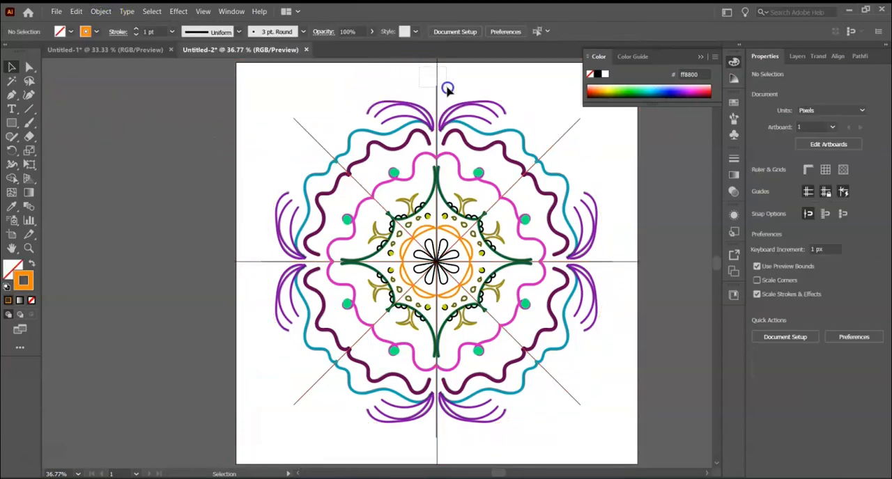
Step: Try to delete the vertical guide line above the mandala, and undo the deletion
click(447, 87)
key(Delete)
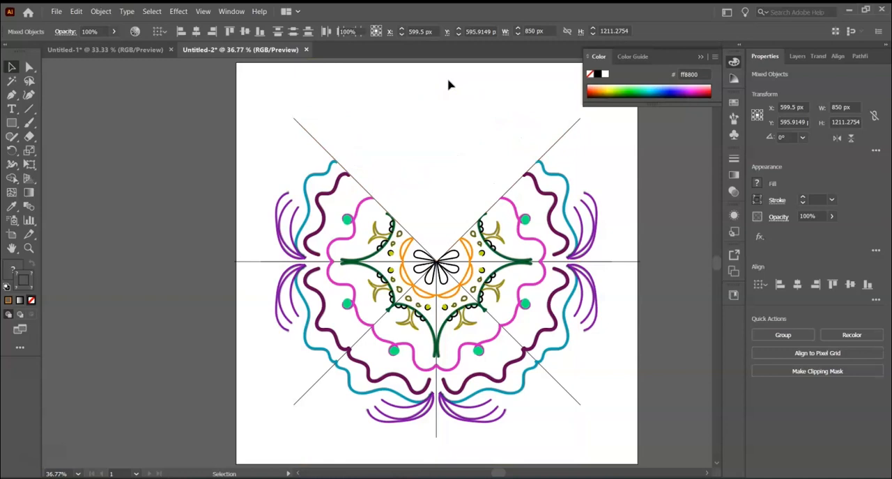
key(ctrl+z)
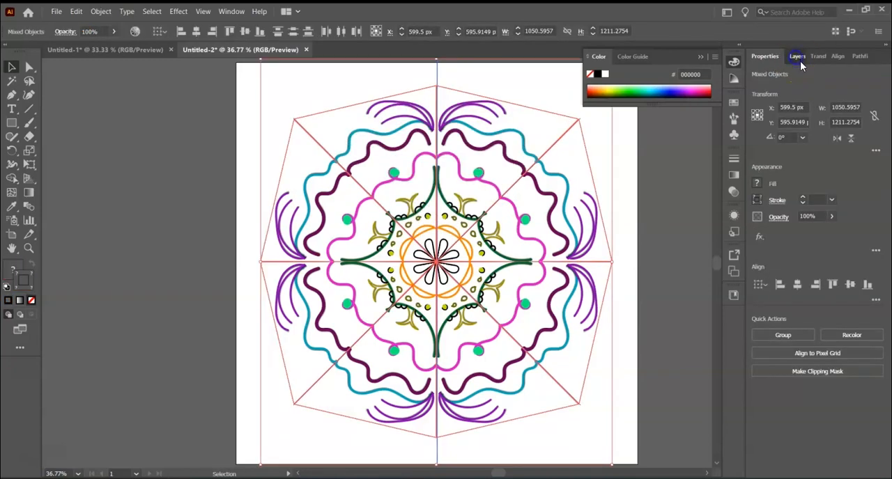
Step: Release the clipping mask on Layer 2
click(798, 58)
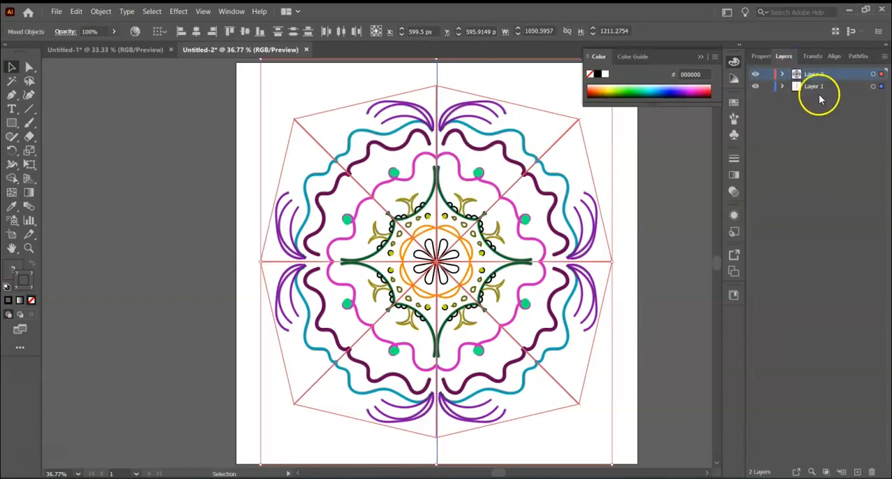
click(827, 473)
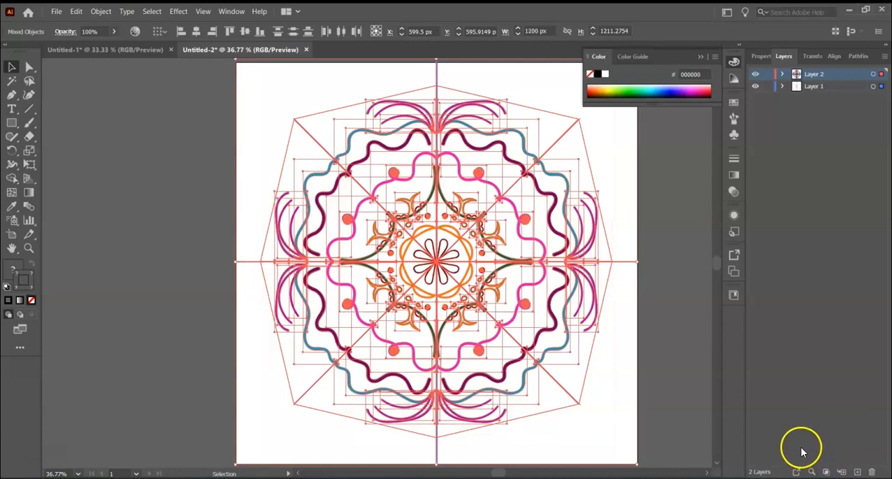
Step: Ungroup the released mandala artwork until it cannot be ungrouped further, and clear the selection
click(100, 12)
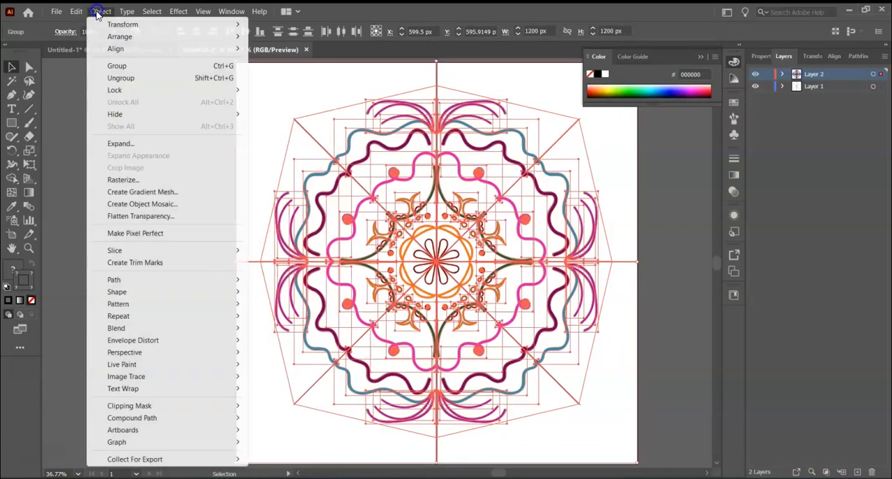
click(126, 79)
click(100, 11)
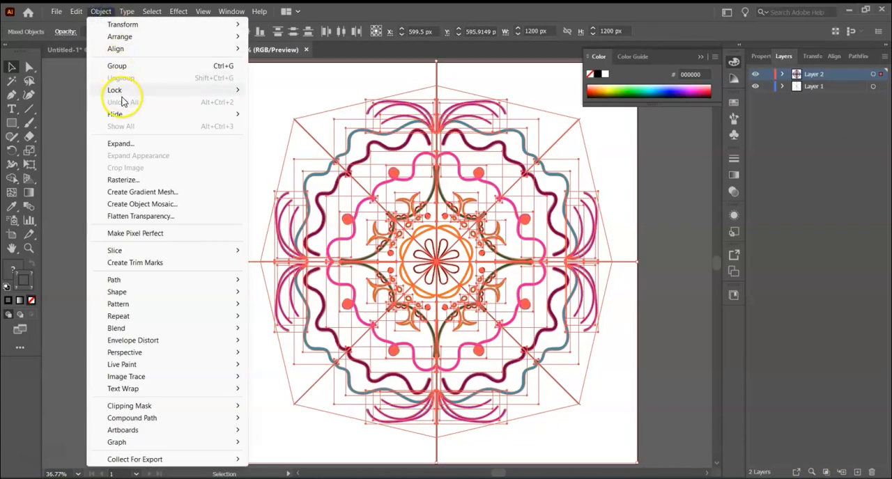
click(62, 95)
Step: Delete the horizontal, vertical and both diagonal guide lines running across the mandala
click(252, 263)
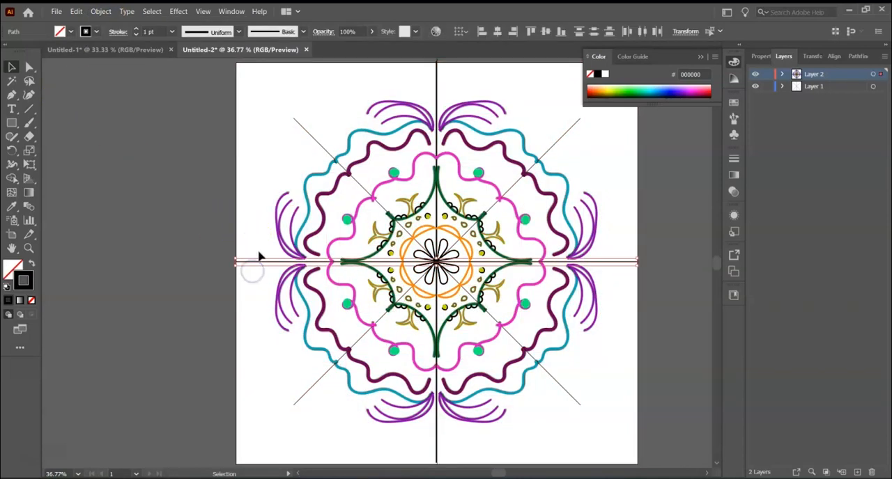
key(Delete)
drag(280, 92, 309, 112)
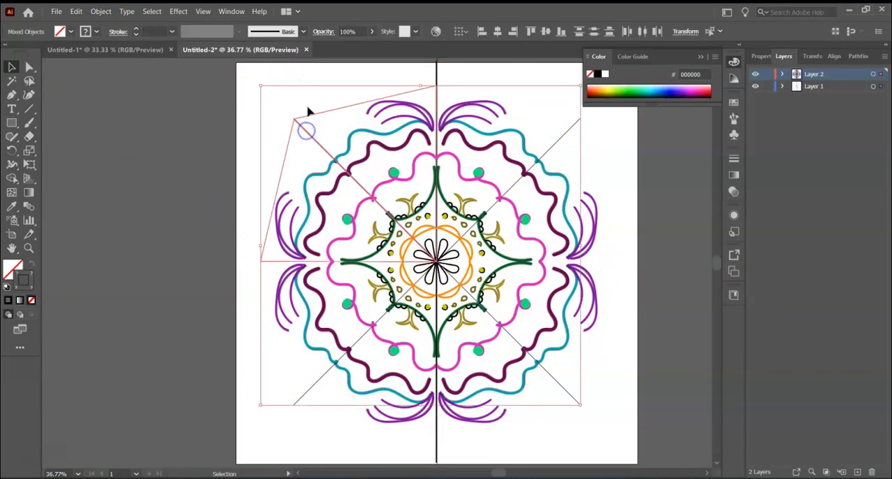
key(Delete)
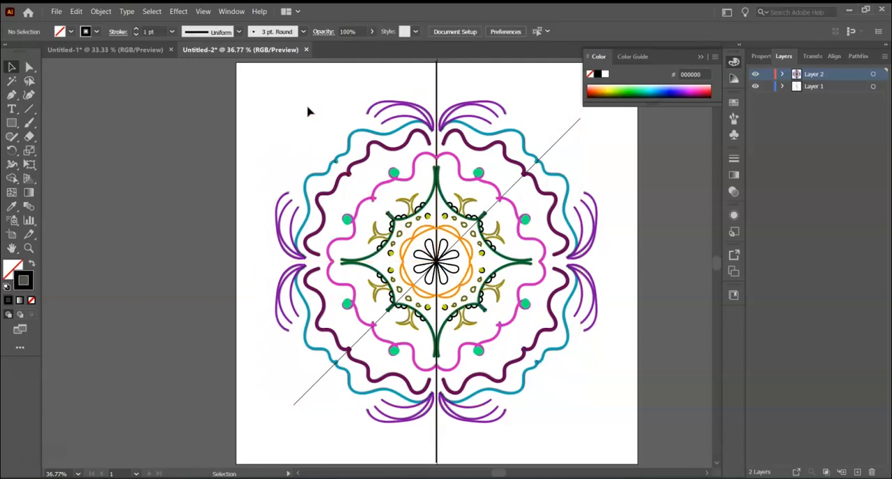
drag(408, 72, 453, 85)
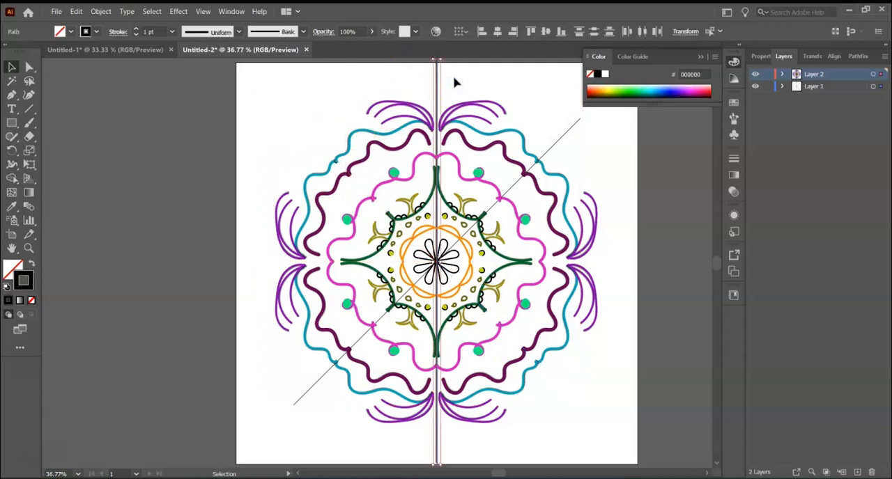
key(Delete)
click(580, 129)
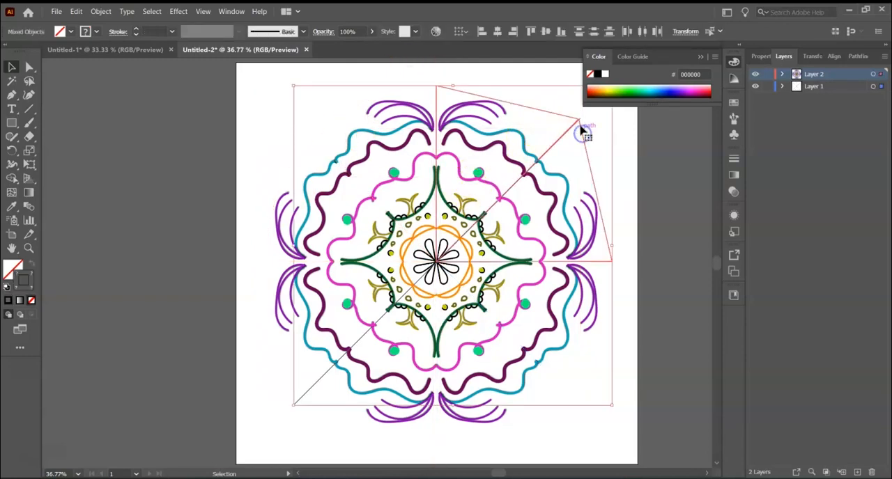
key(Delete)
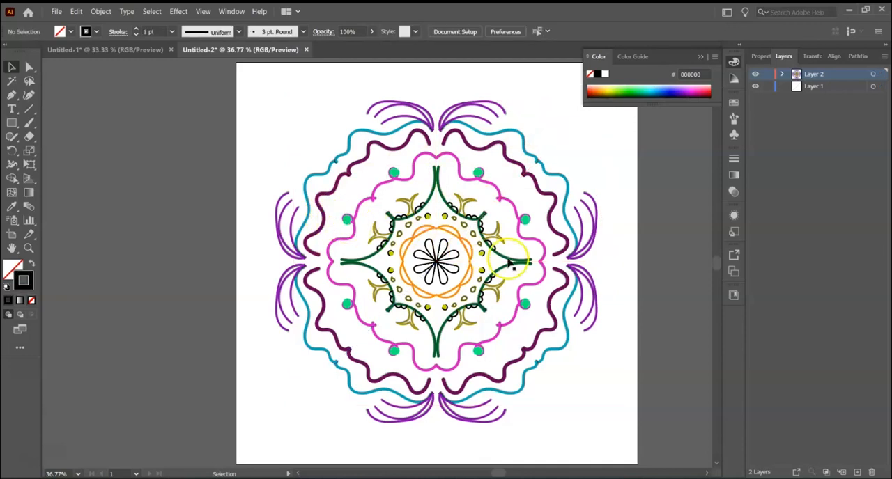
Step: Group all the mandala artwork, move the group slightly down and to the right, and clear the selection
drag(248, 86, 616, 427)
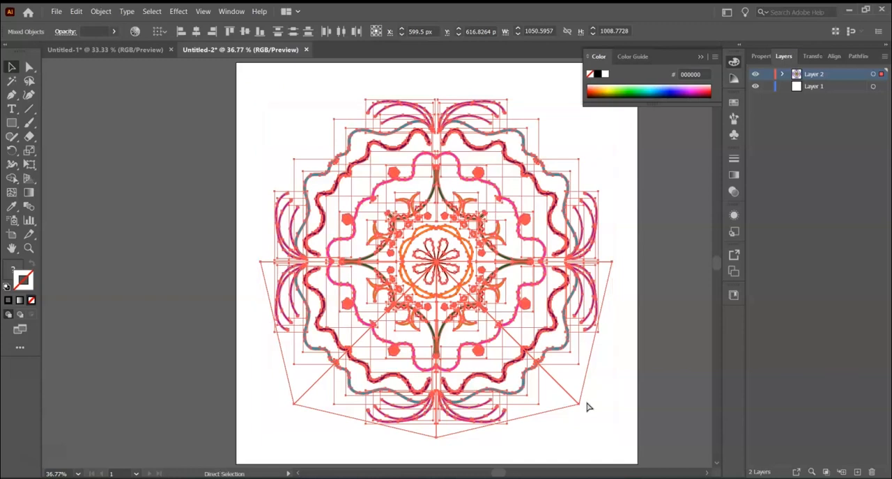
key(ctrl+g)
click(186, 171)
drag(450, 234, 458, 267)
click(665, 360)
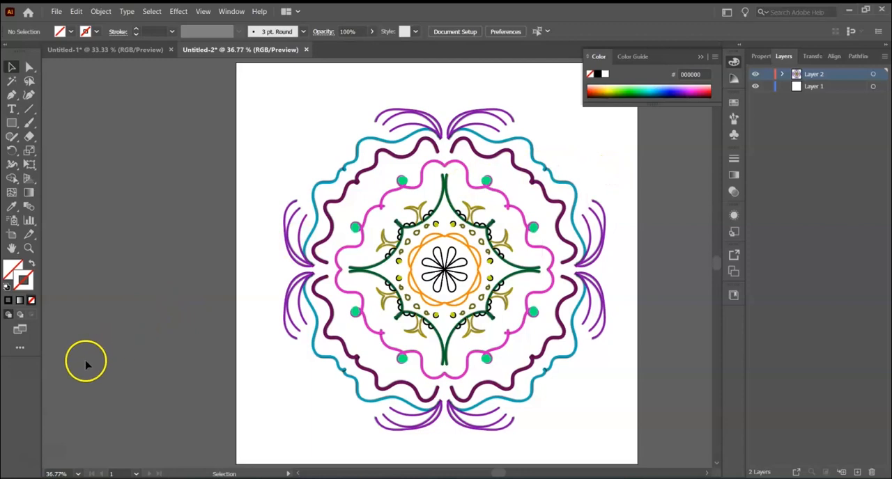
Step: Create a new 1200 x 1200 px document in RGB colour with one artboard
click(56, 11)
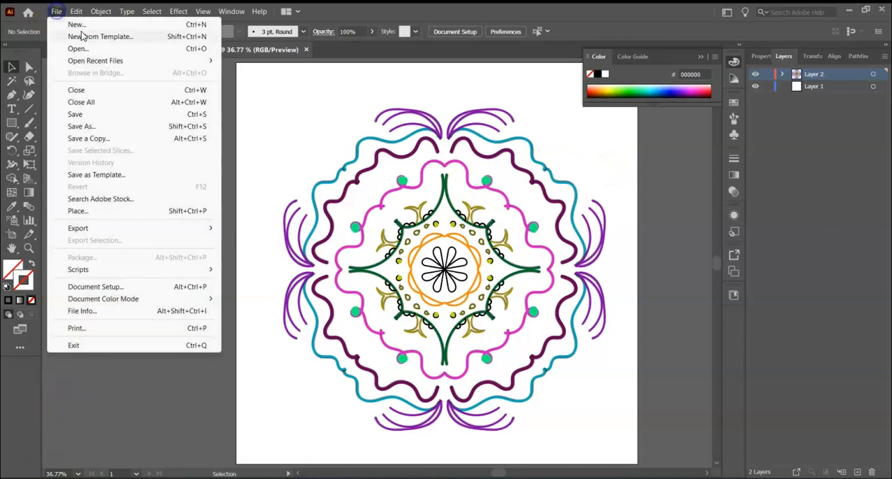
click(230, 137)
key(ctrl+n)
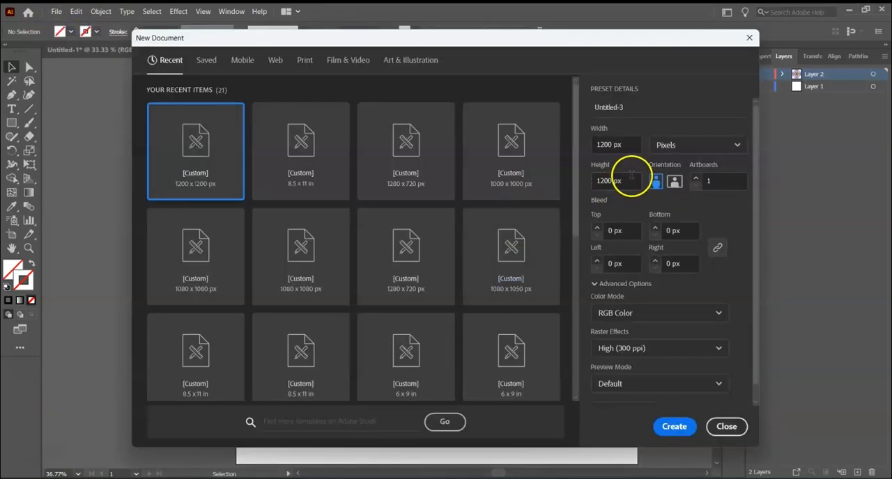
click(673, 421)
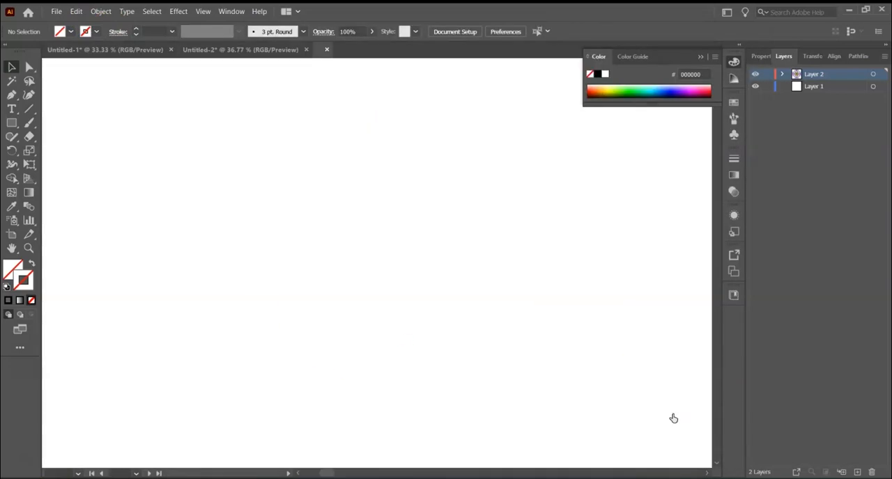
Step: Draw a straight vertical line spanning the artboard's full height and centre it horizontally on the artboard
click(29, 109)
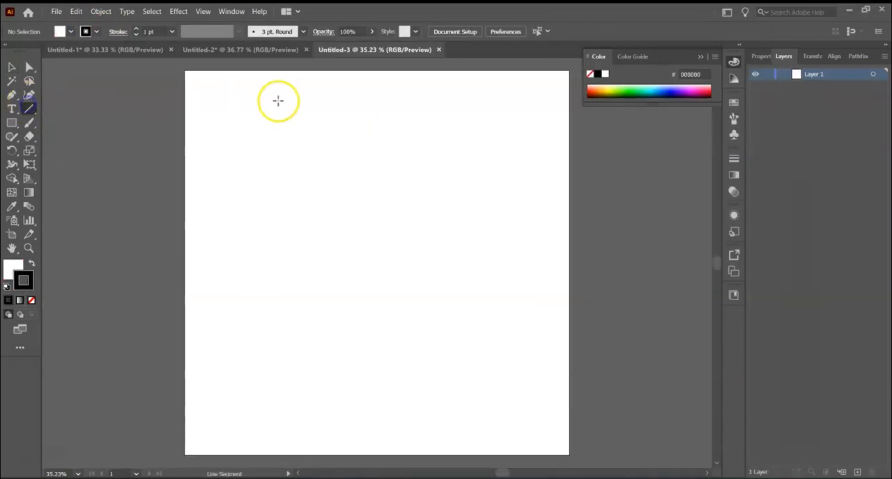
mouse_move(337, 70)
mouse_down()
mouse_move(319, 288)
mouse_move(320, 457)
mouse_up()
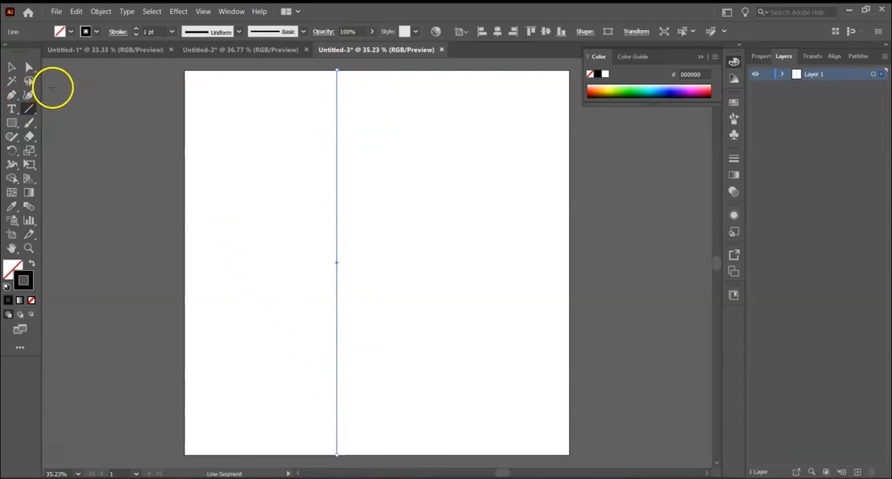
click(498, 32)
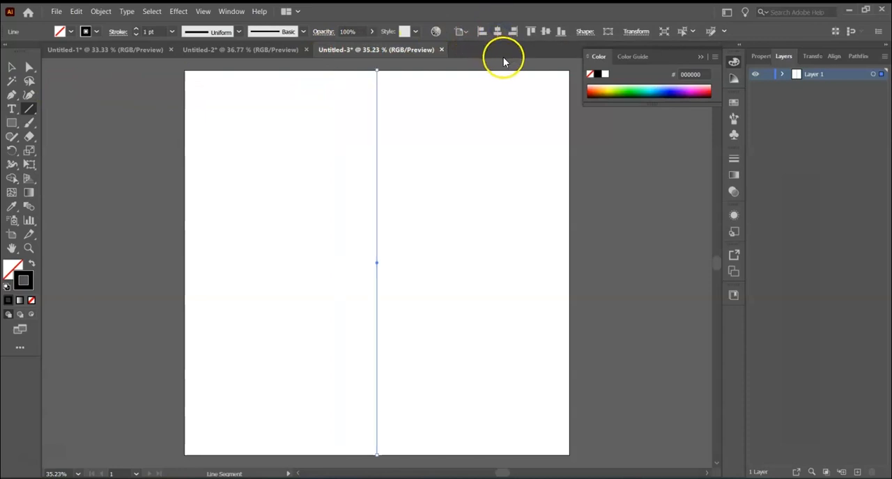
Step: Target the whole of Layer 1 and open the Transform effect settings for it
click(872, 74)
click(180, 13)
mouse_move(203, 12)
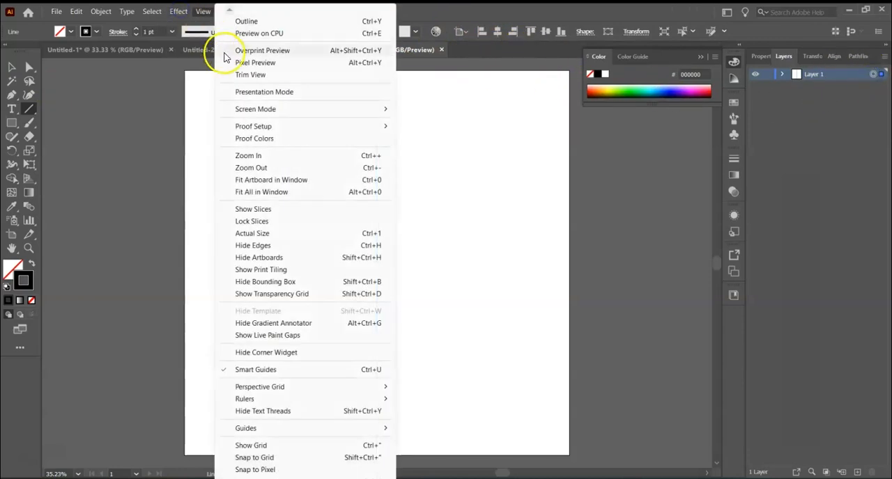
mouse_move(230, 115)
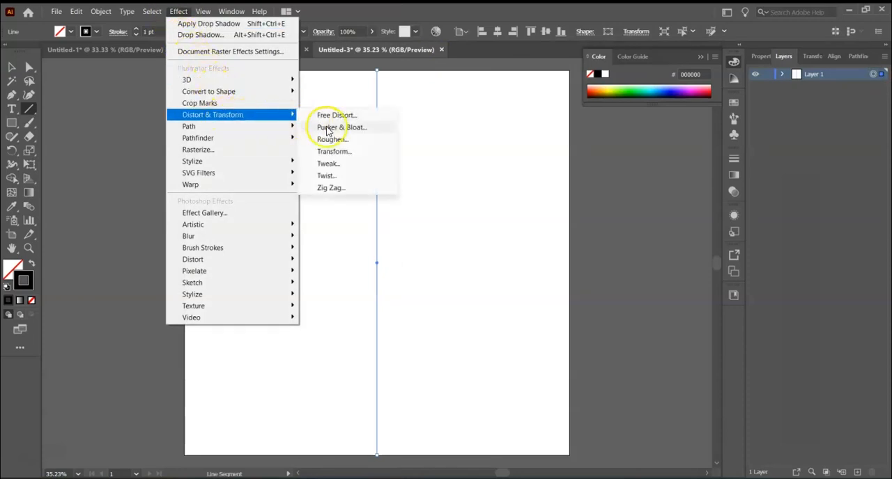
click(335, 152)
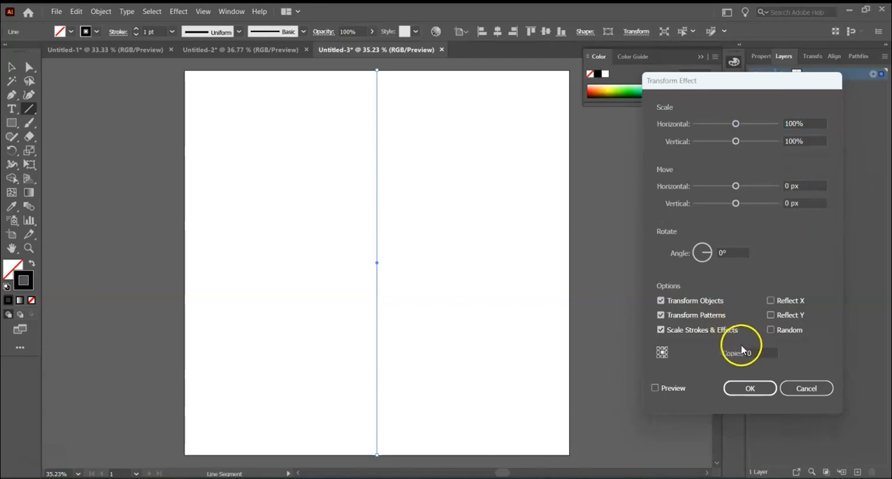
Step: Try a 135° rotation with 3 copies of the line and preview the pattern
click(717, 253)
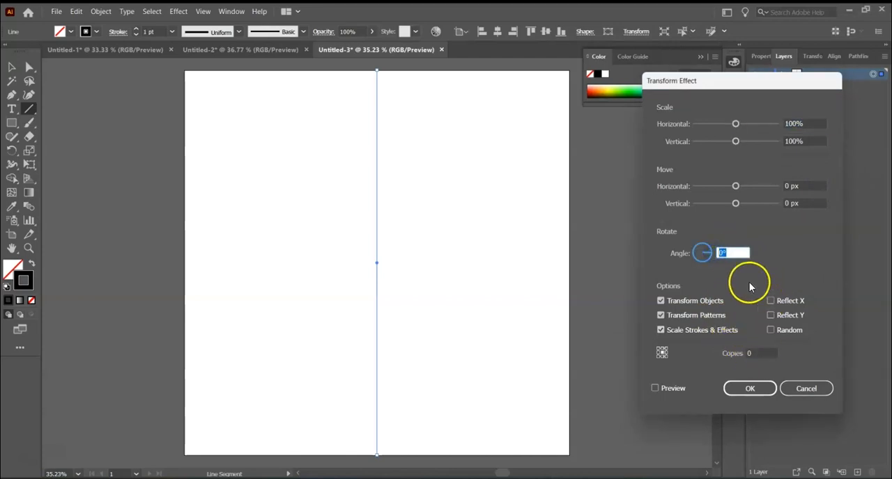
click(655, 388)
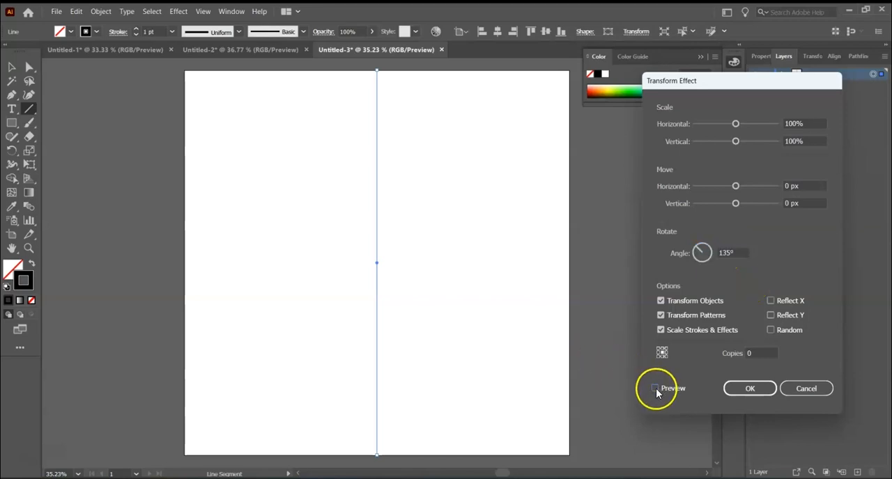
click(749, 353)
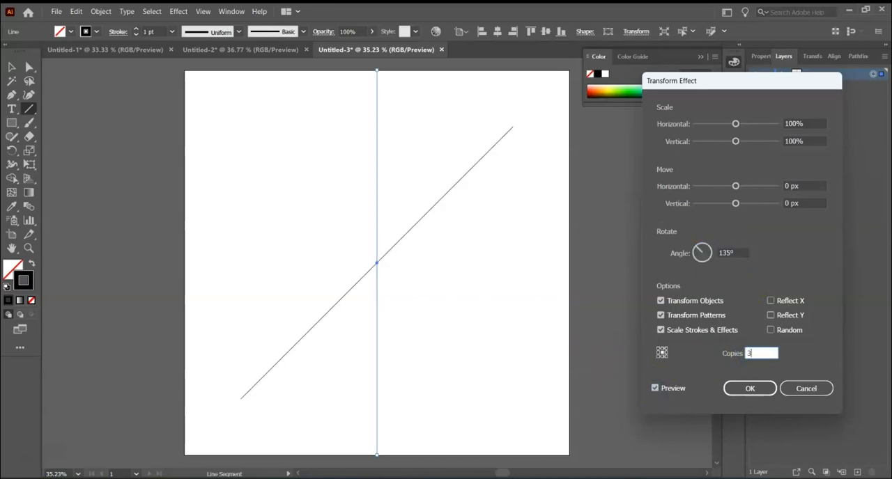
click(655, 388)
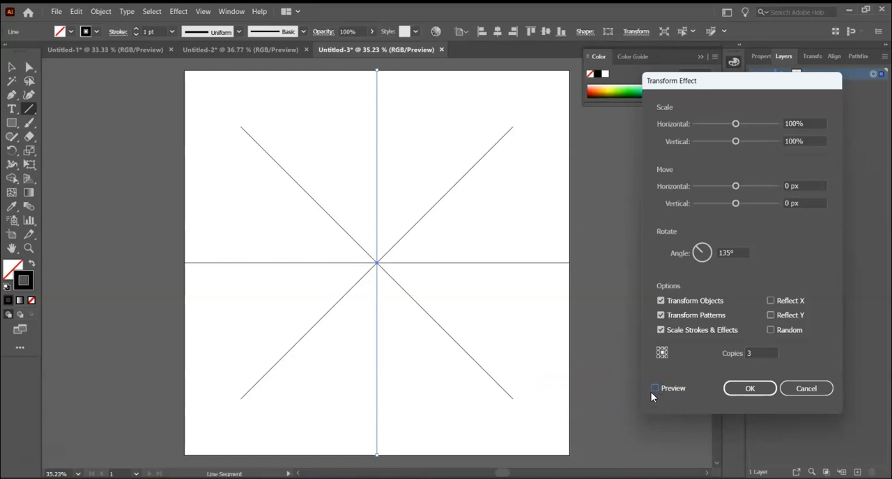
Step: Set the Transform effect's rotation angle to 67.5° and preview it with 1 copy
click(736, 253)
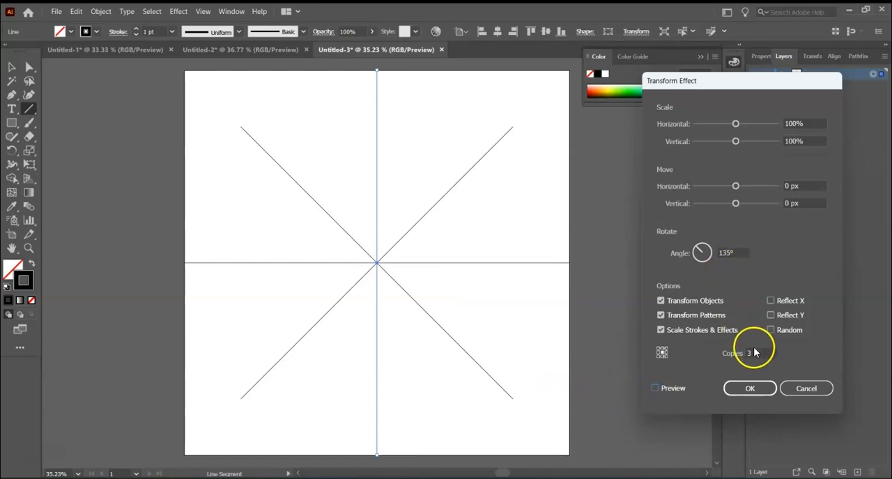
key(BackSpace)
click(738, 253)
click(729, 253)
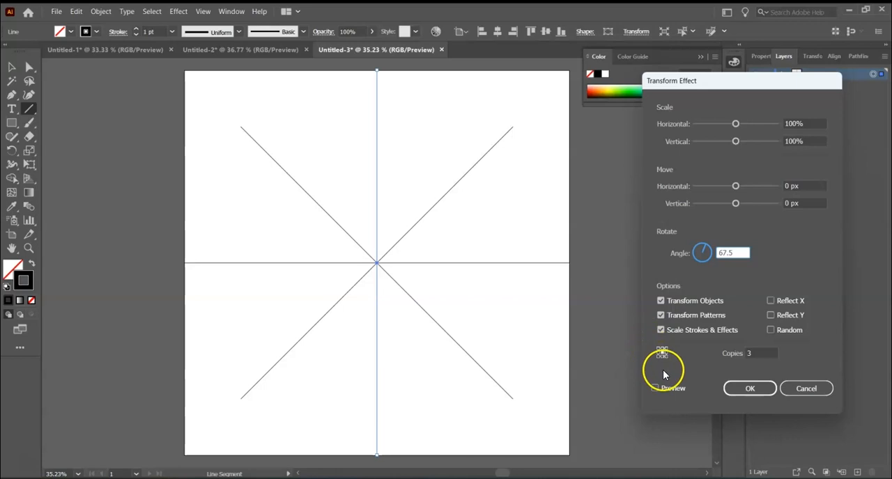
click(655, 388)
double_click(755, 355)
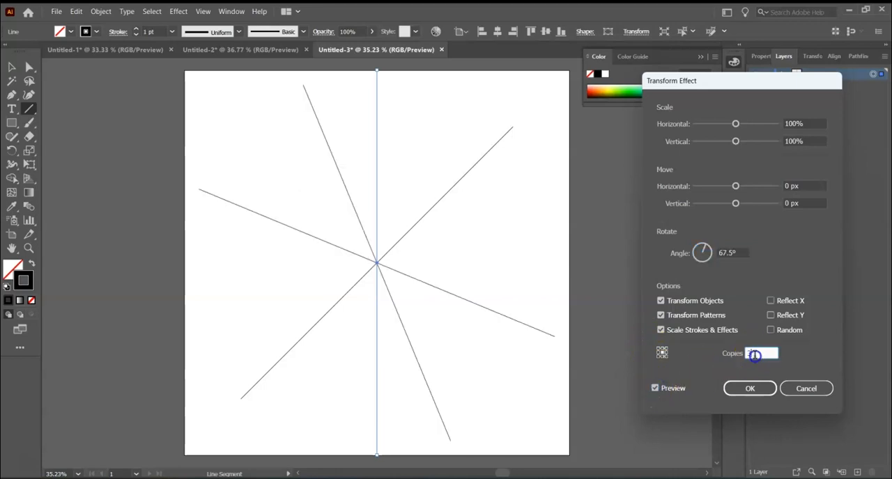
text(1)
click(656, 388)
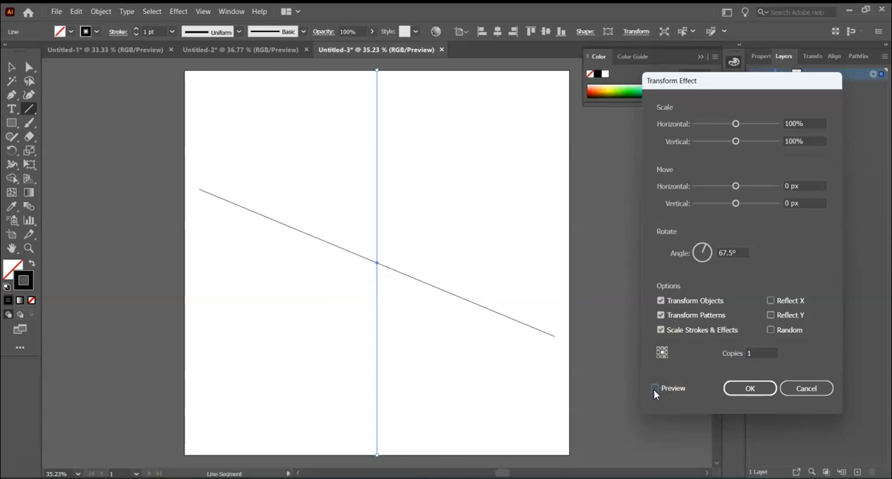
Step: Set the number of copies to 6, preview the line pattern, and apply the Transform effect
double_click(757, 353)
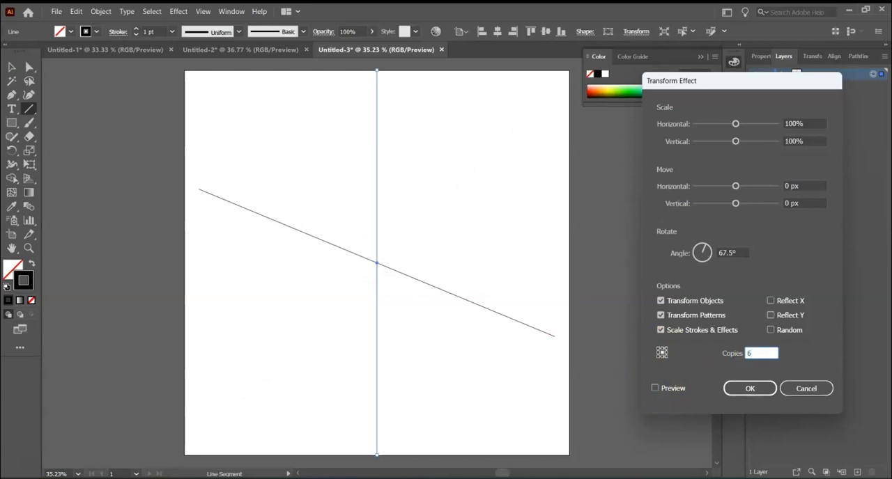
click(656, 388)
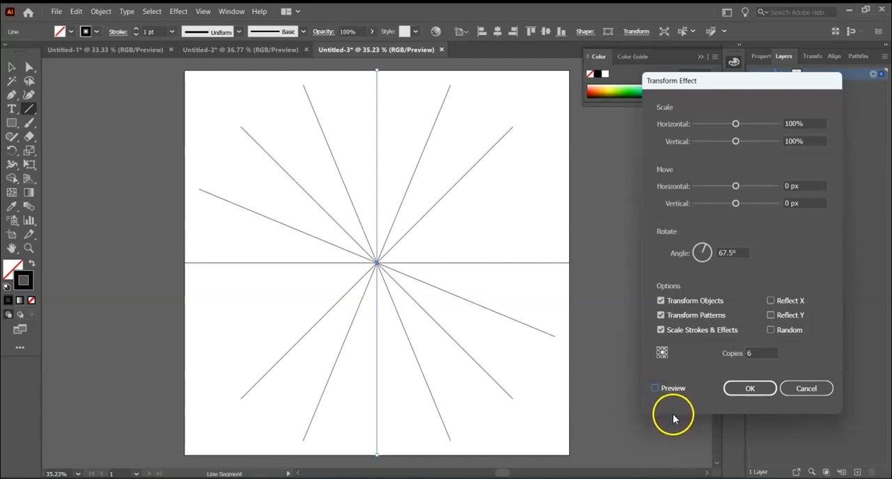
click(749, 389)
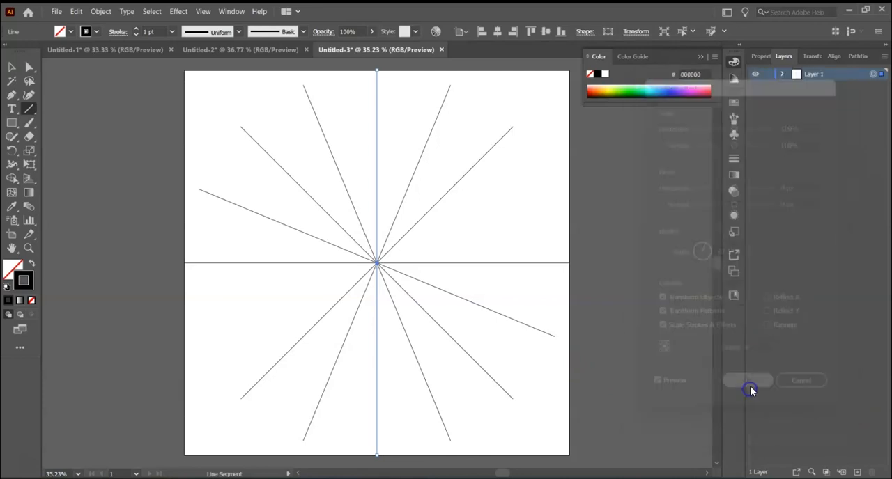
Step: On a new layer with Layer 1 hidden, draw a full-height vertical line and a full-width horizontal line across the artboard
click(855, 473)
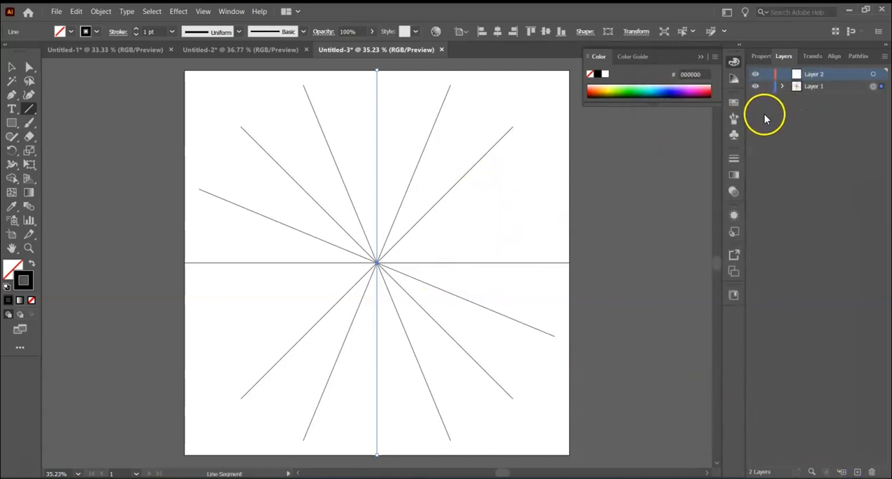
click(755, 87)
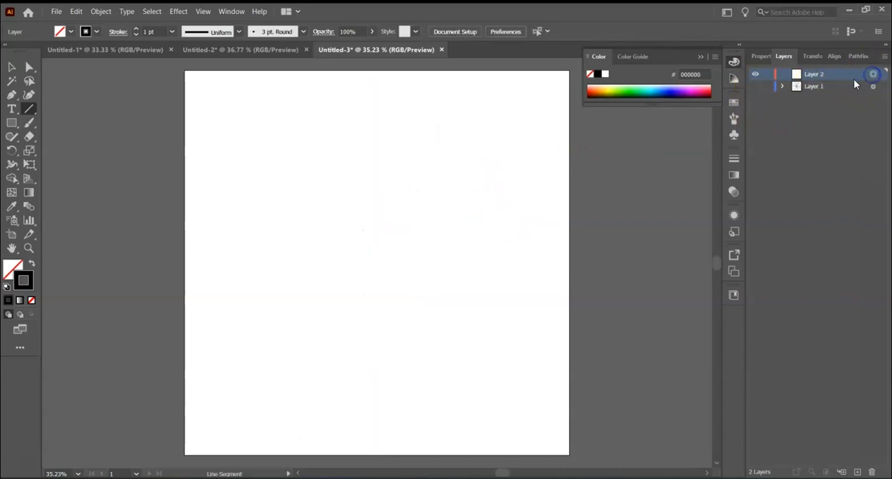
drag(330, 70, 319, 453)
drag(185, 252, 569, 253)
Step: Centre the vertical line horizontally and the horizontal line vertically on the artboard
key(v)
click(101, 182)
click(338, 166)
click(498, 32)
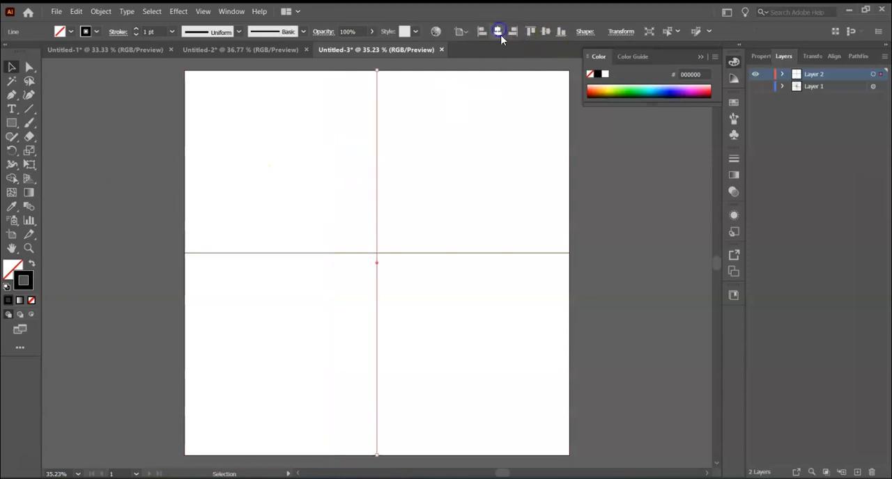
click(269, 253)
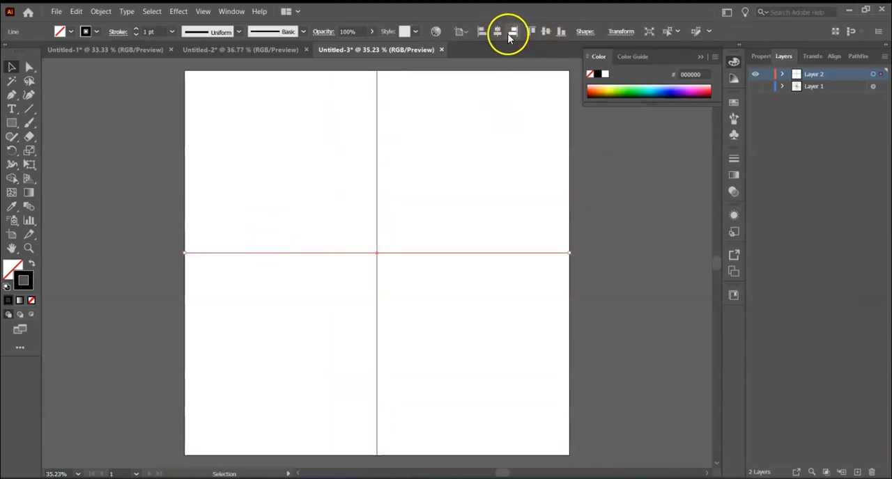
click(545, 32)
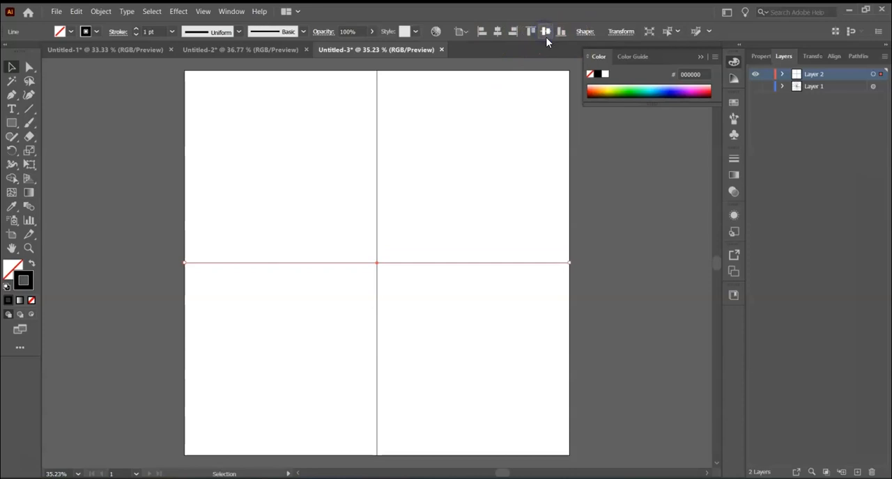
Step: Show Layer 1 again and paint a short curved stroke on Layer 2 from the upper vertical line down to the neighbouring diagonal guide
click(143, 164)
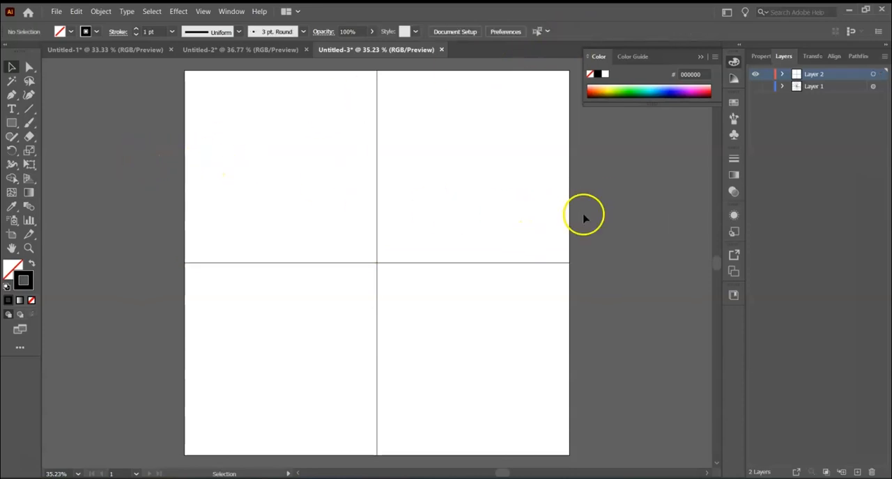
click(756, 87)
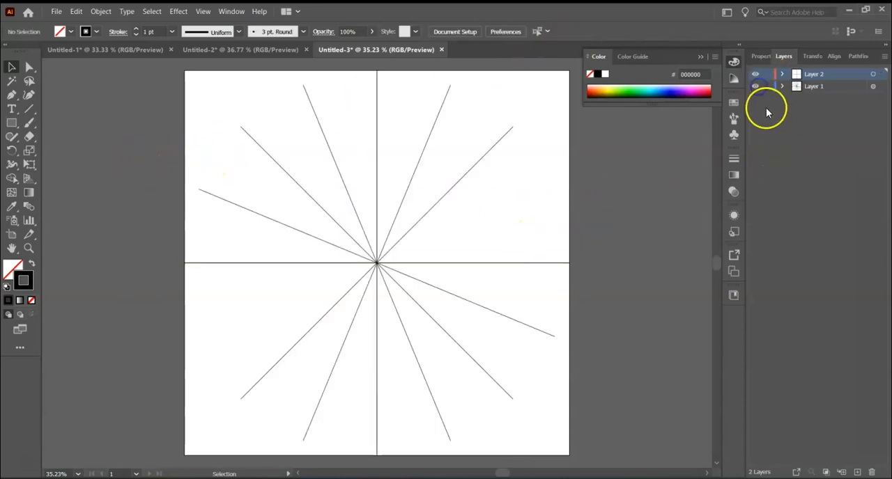
click(30, 126)
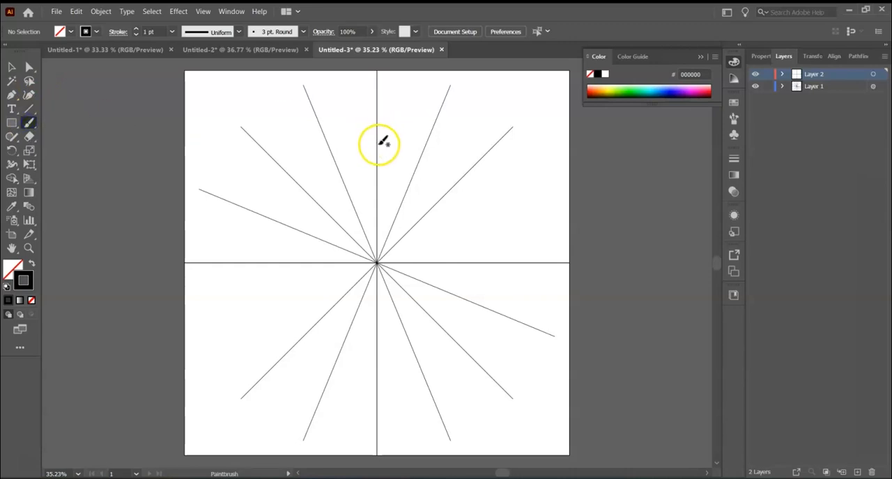
drag(401, 198, 408, 192)
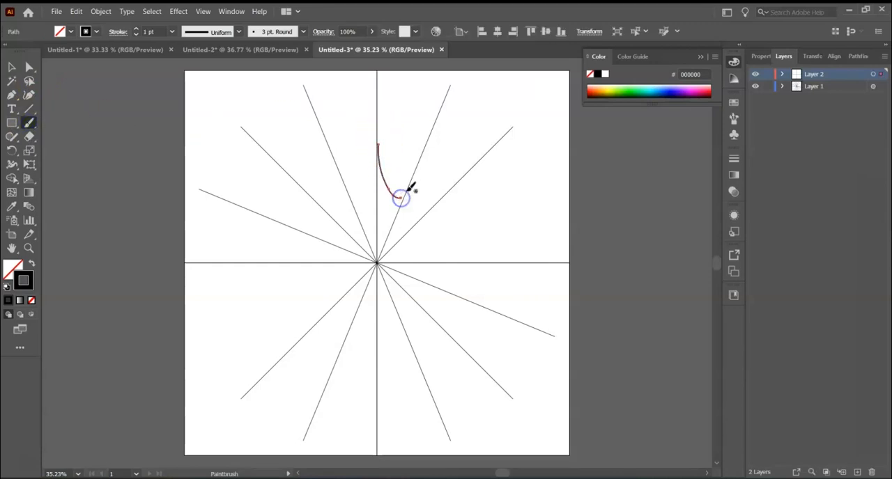
Step: Target the whole of Layer 2 and apply a Transform effect that adds a copy reflected with Reflect X
click(874, 73)
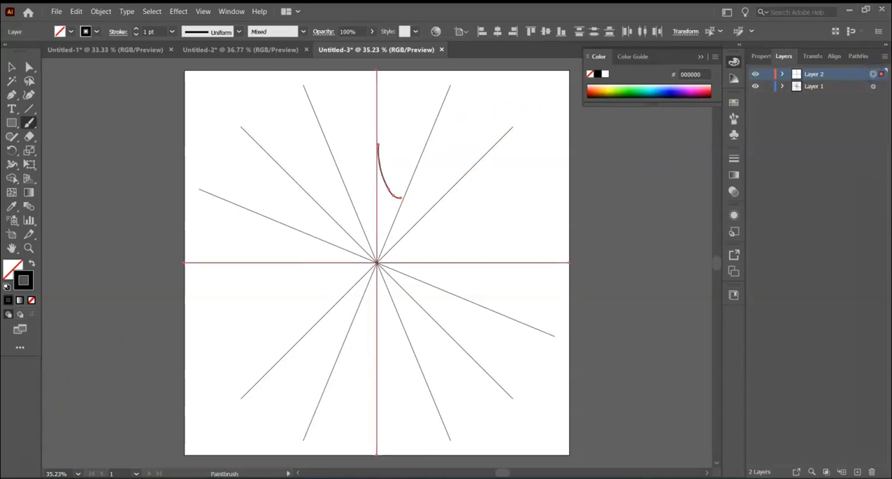
click(178, 11)
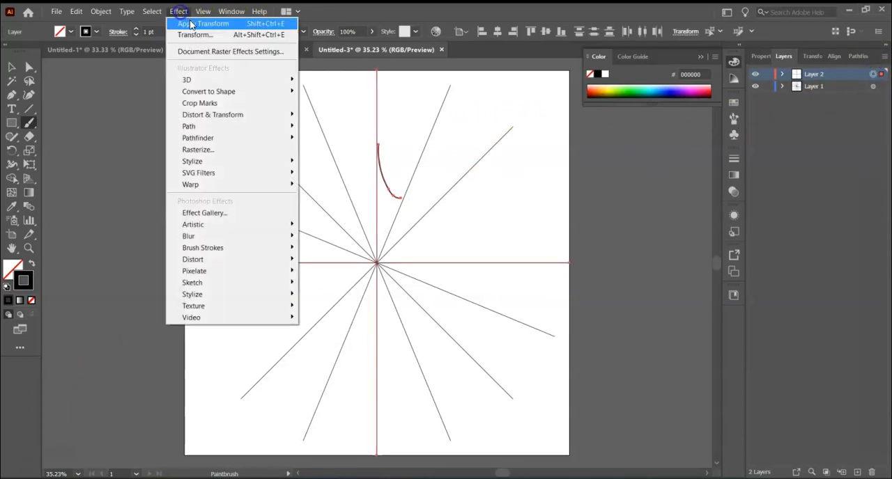
mouse_move(273, 115)
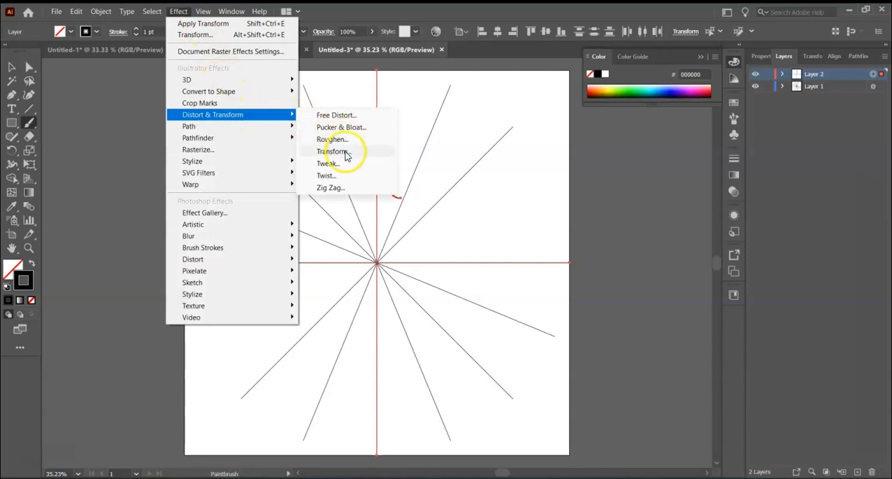
click(332, 151)
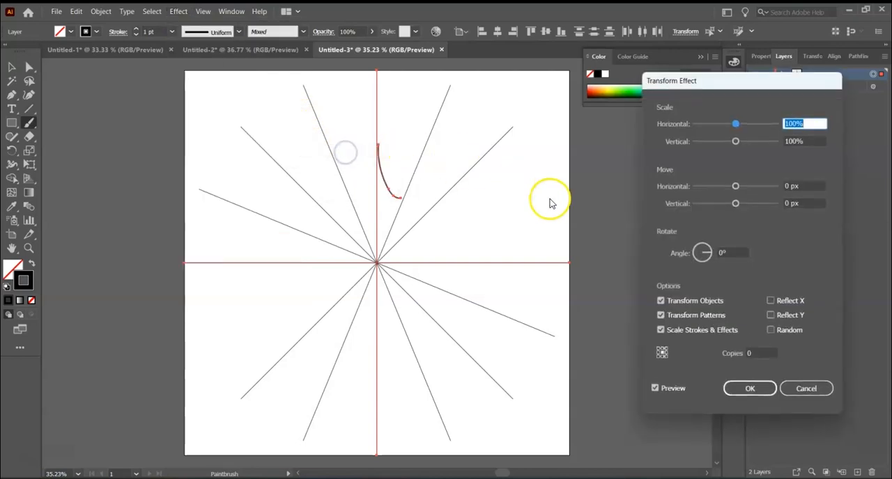
click(748, 353)
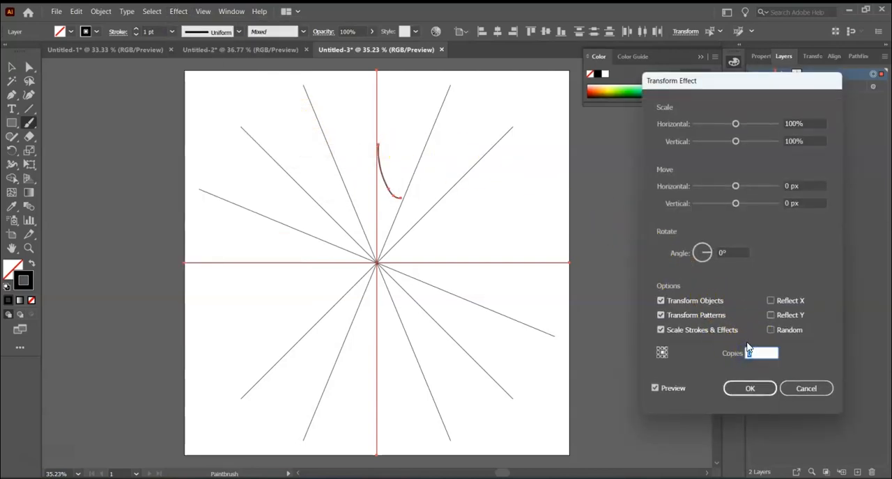
click(770, 301)
click(750, 391)
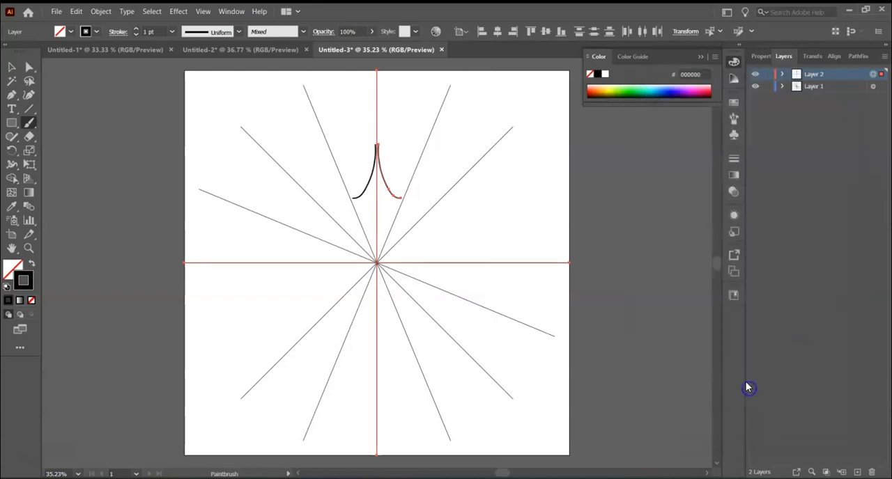
Step: Start a second Transform effect on Layer 2 and set its rotation angle to 45°, with the preview turned off
click(178, 11)
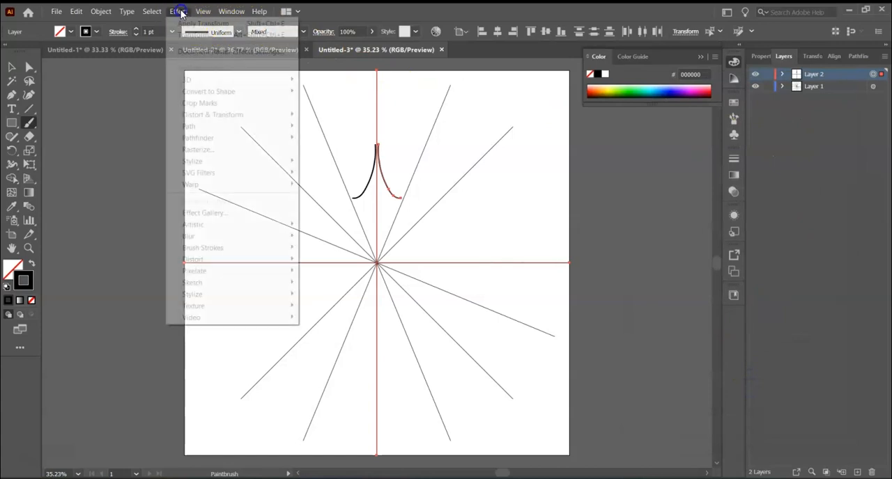
mouse_move(251, 116)
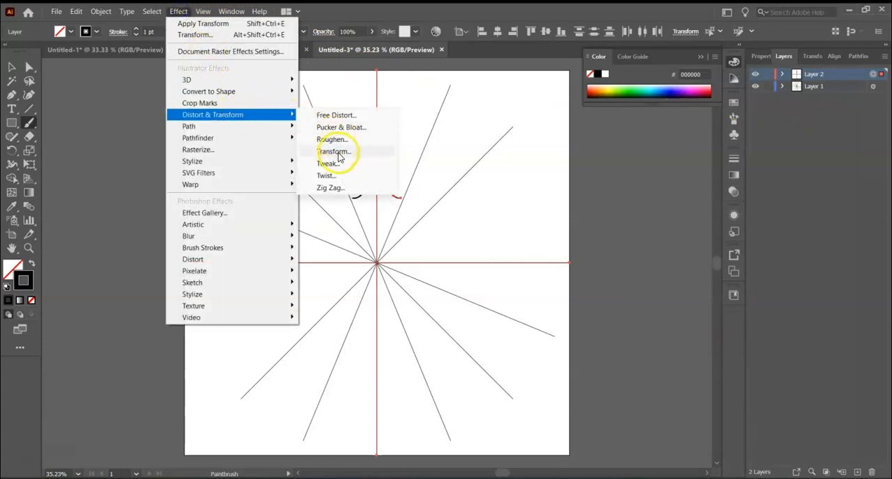
click(339, 153)
click(488, 266)
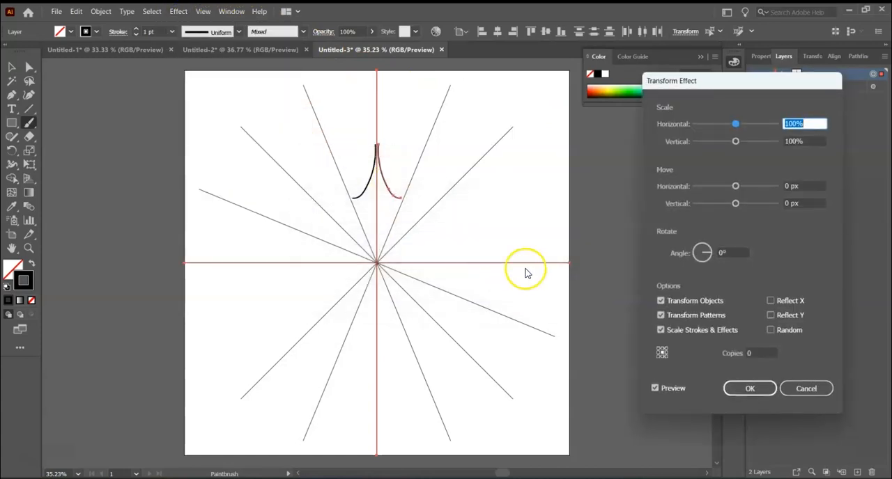
click(725, 252)
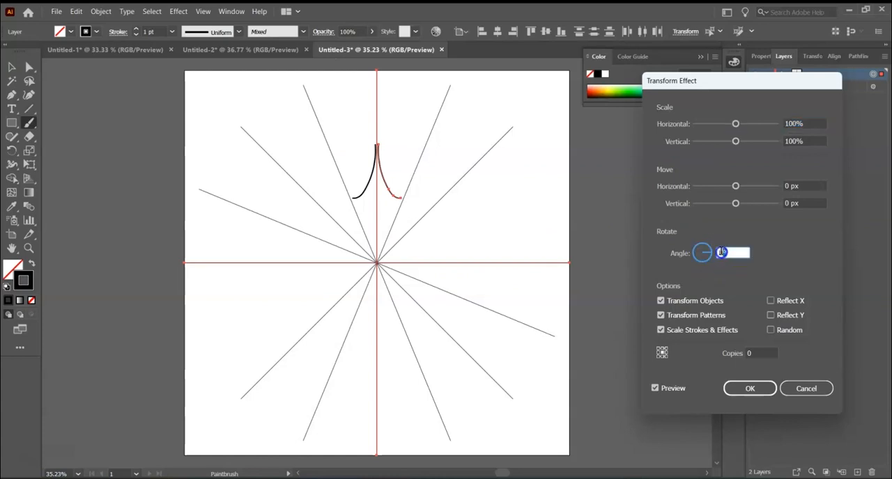
text(45)
click(655, 387)
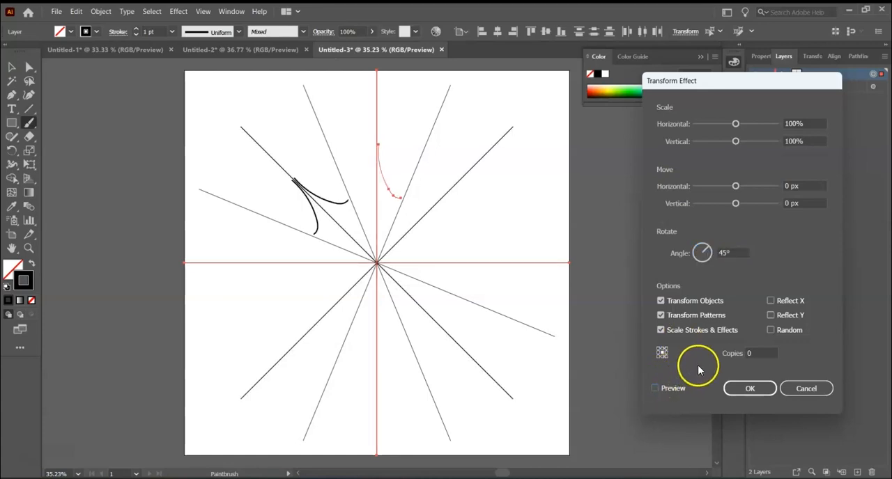
Step: Set the number of copies to 8, preview the rotated pattern, and apply the Transform effect
click(749, 353)
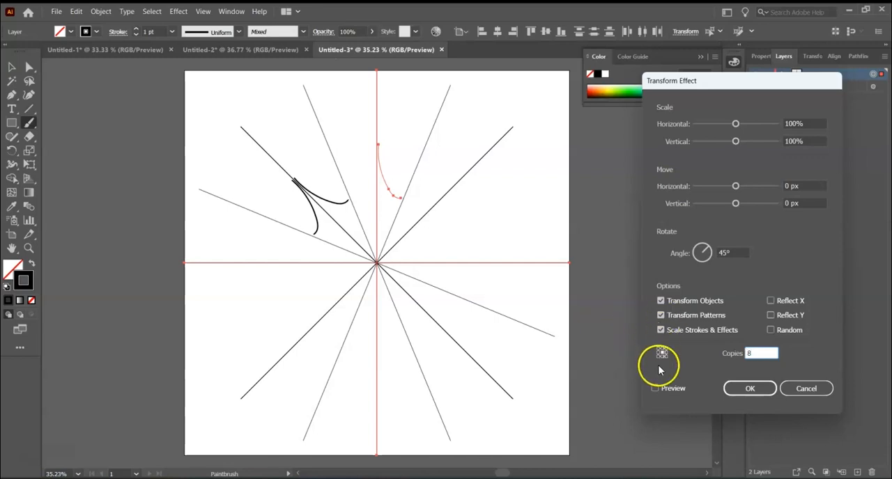
click(655, 388)
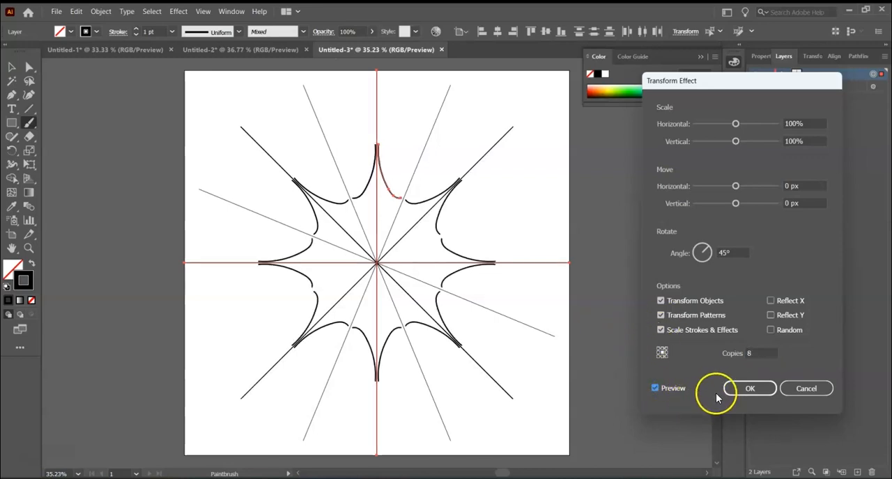
click(747, 395)
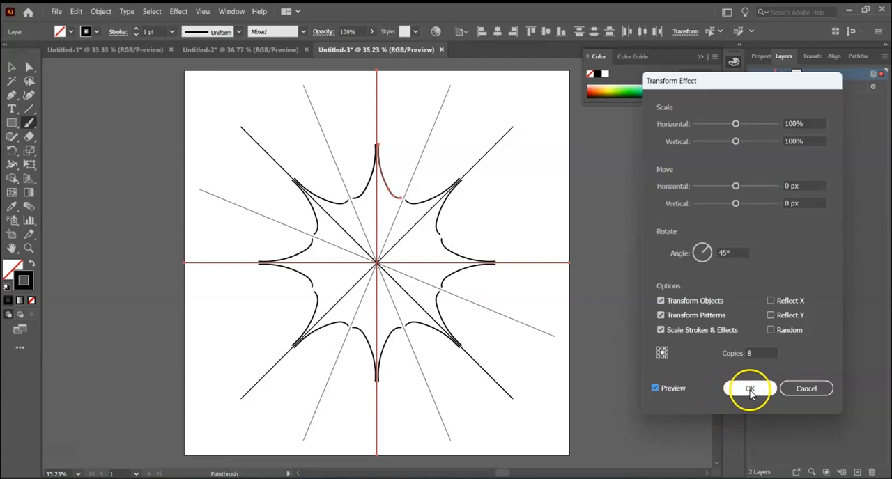